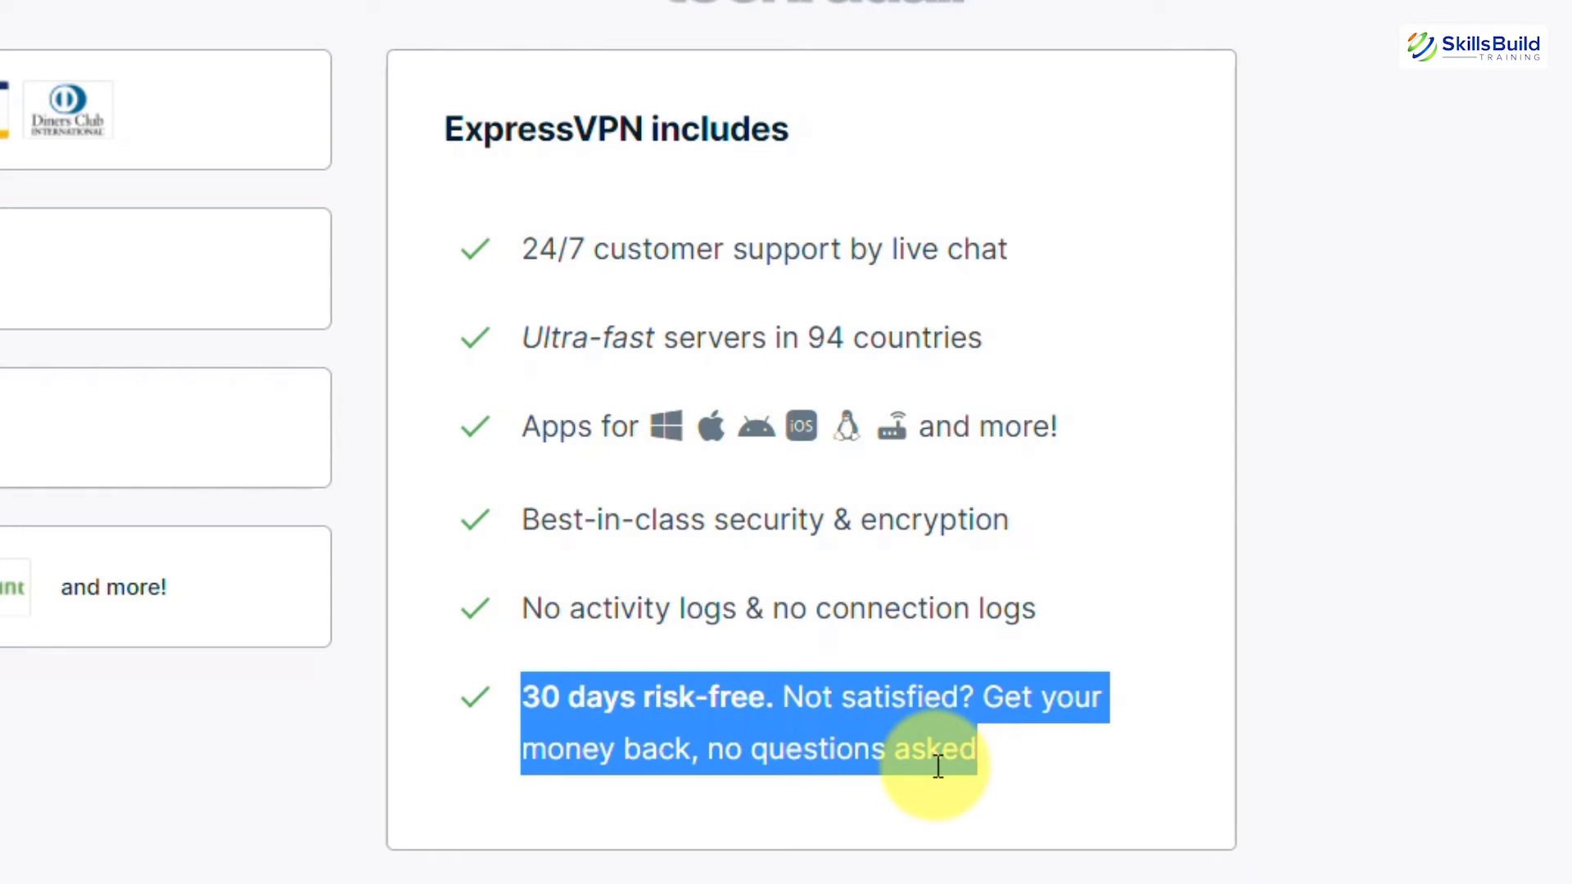
Clear the text selection on the ExpressVPN order page's payment step.
click(127, 456)
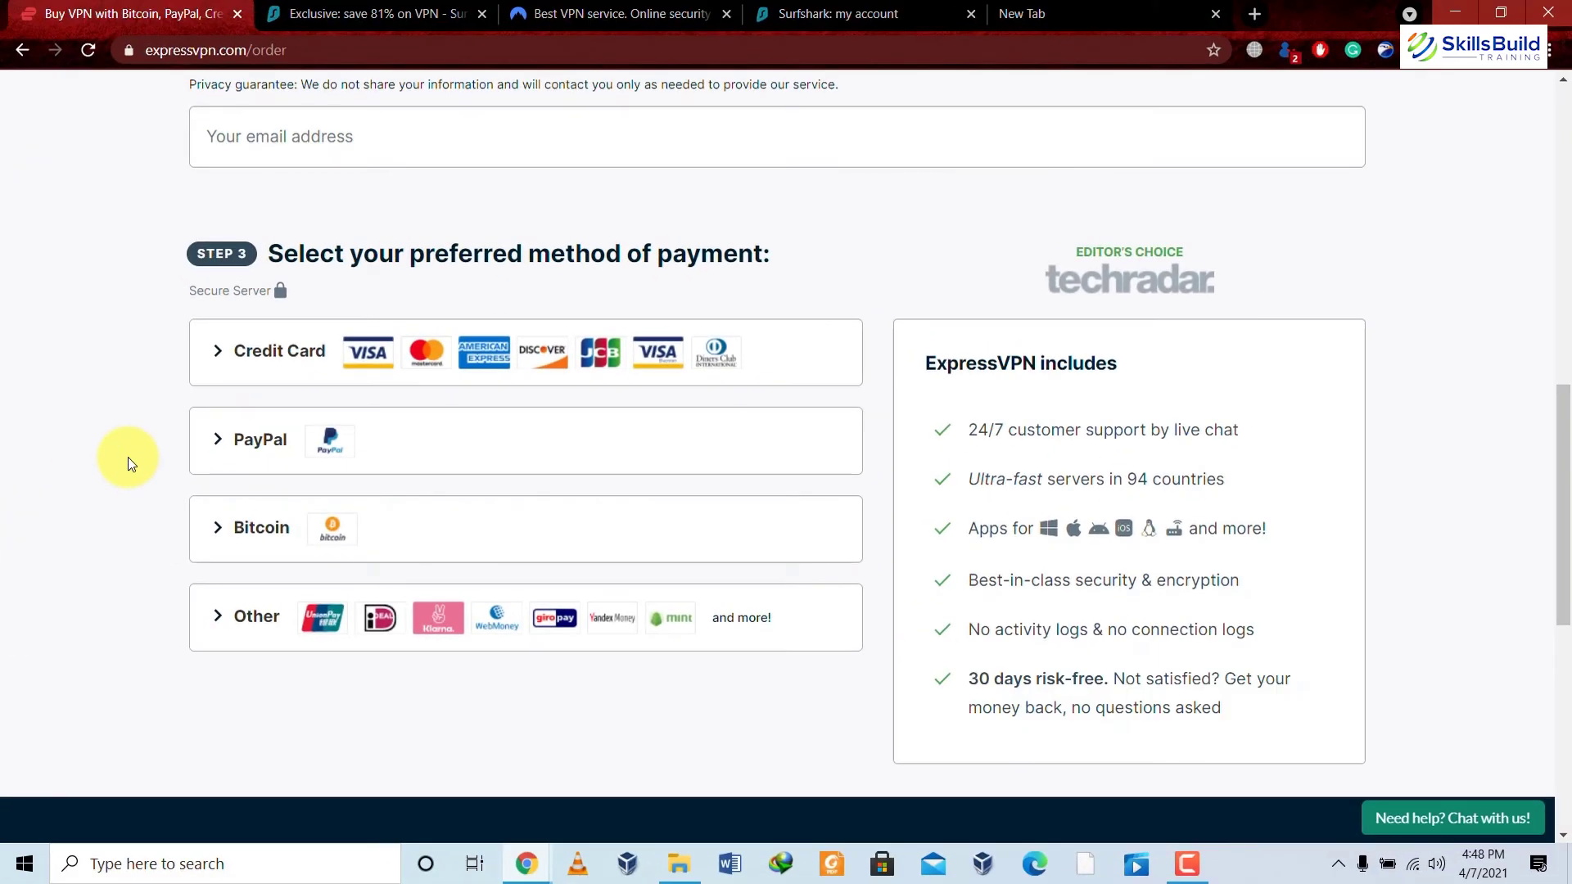
Switch to the Surfshark 'Exclusive: save 81% on VPN' deal tab.
click(401, 14)
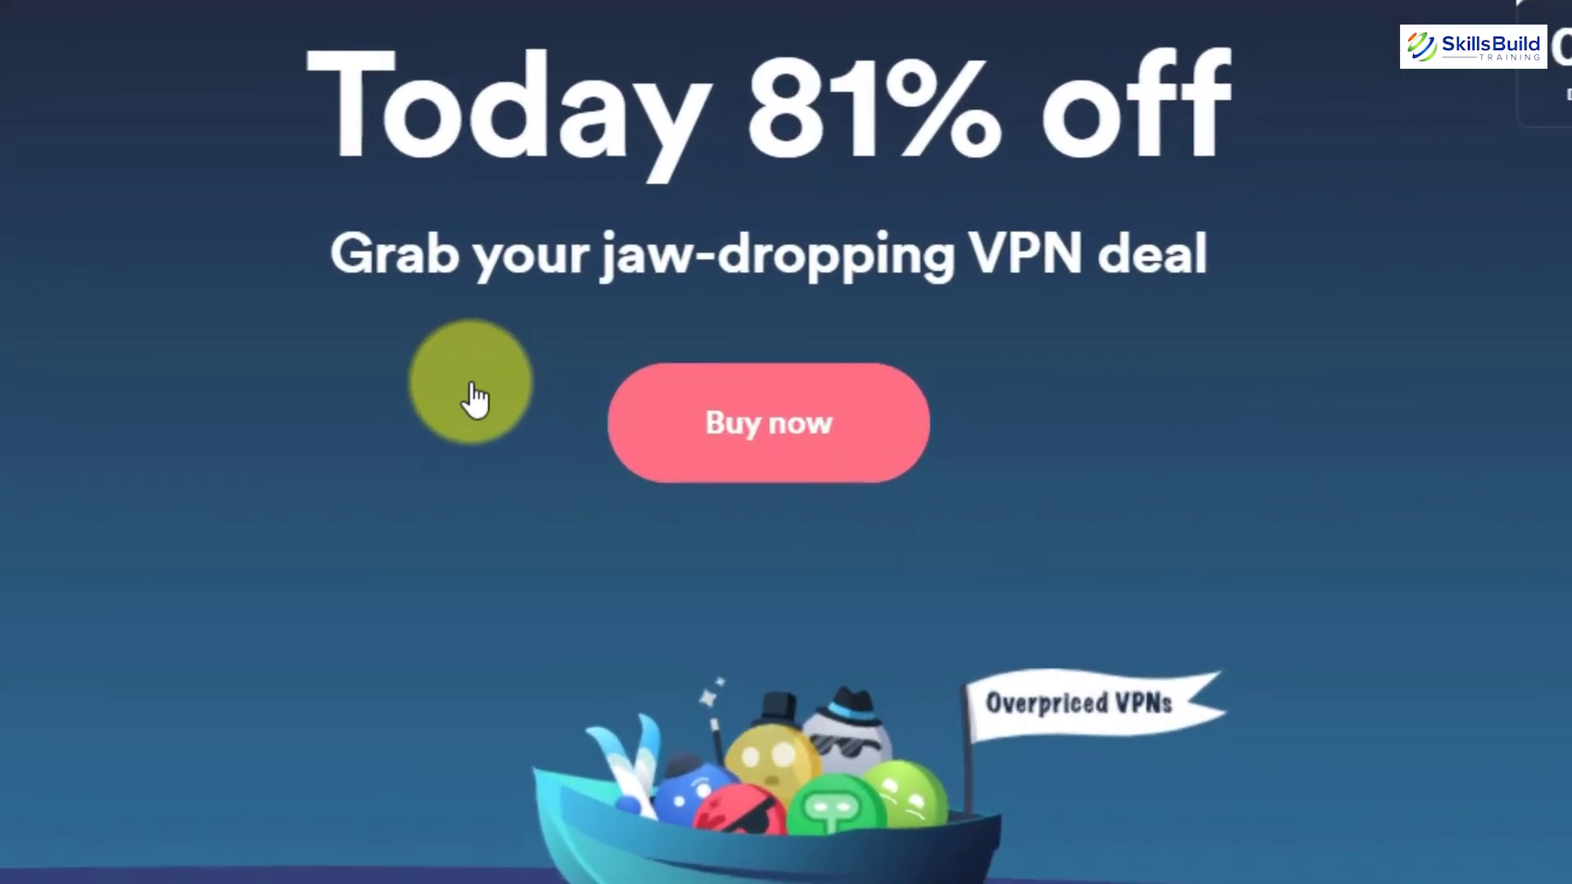
Buy the discounted plan and review the 24-month USD 2.49/mo checkout down to payment options.
click(774, 439)
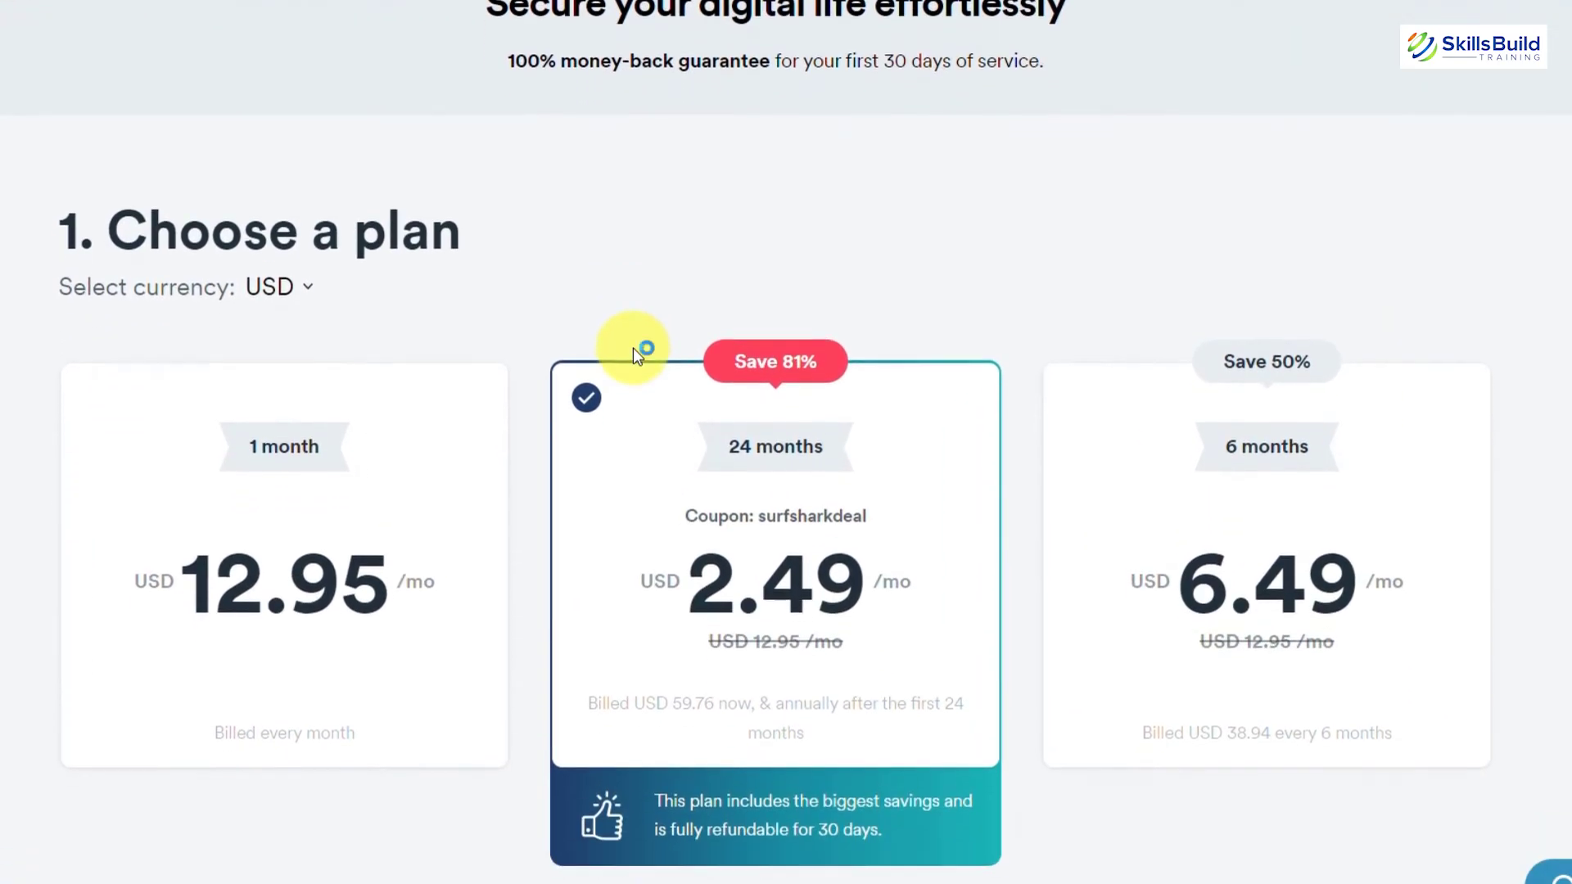
scroll(632, 347, down, 1)
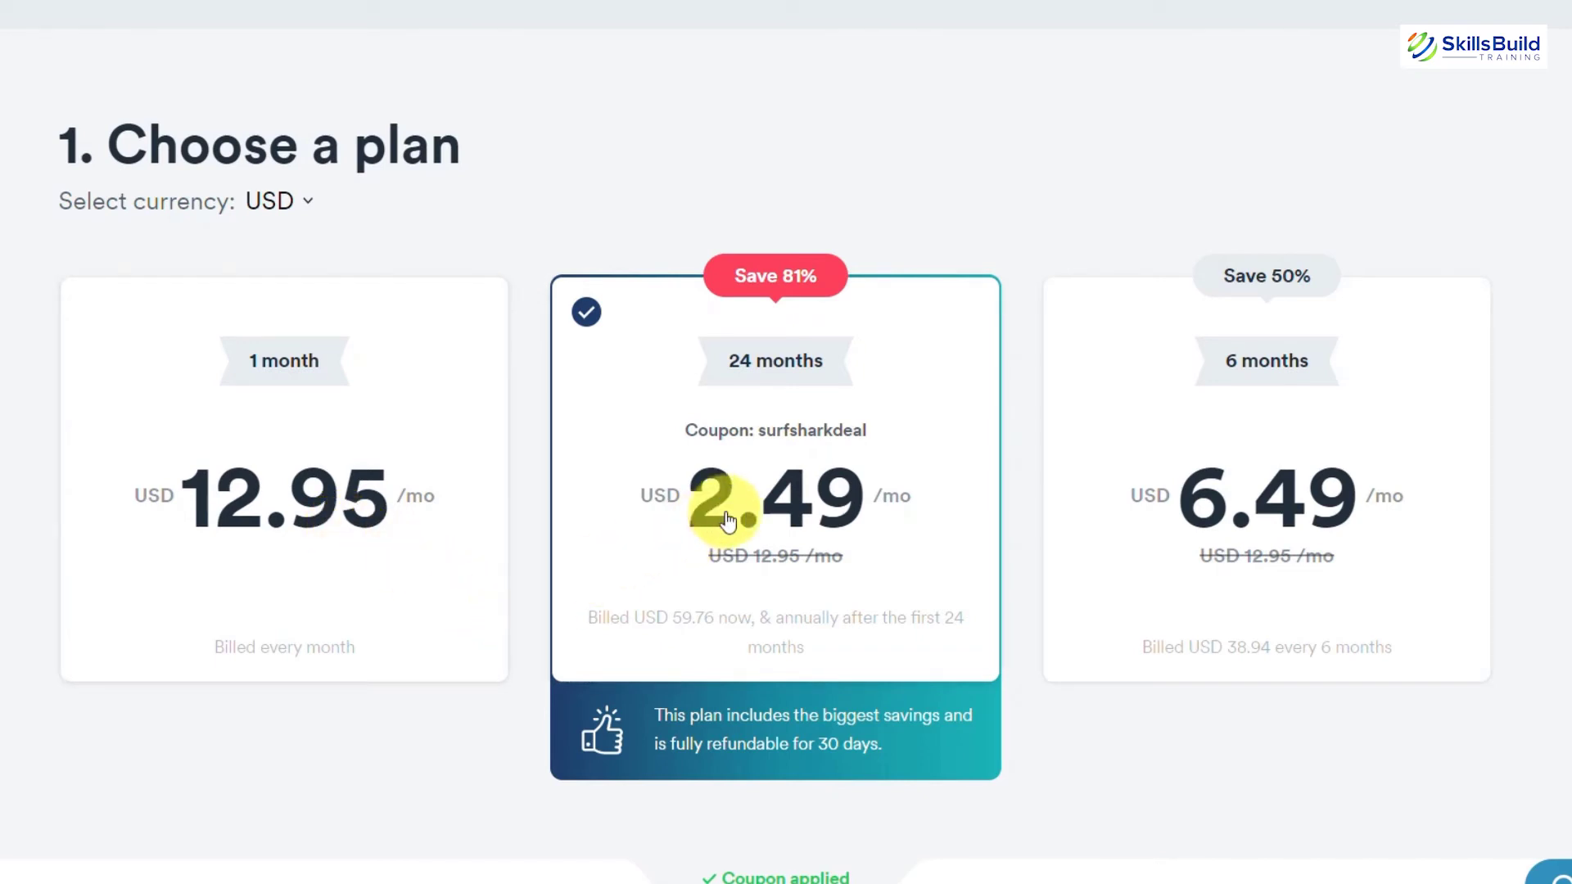
scroll(728, 520, down, 1)
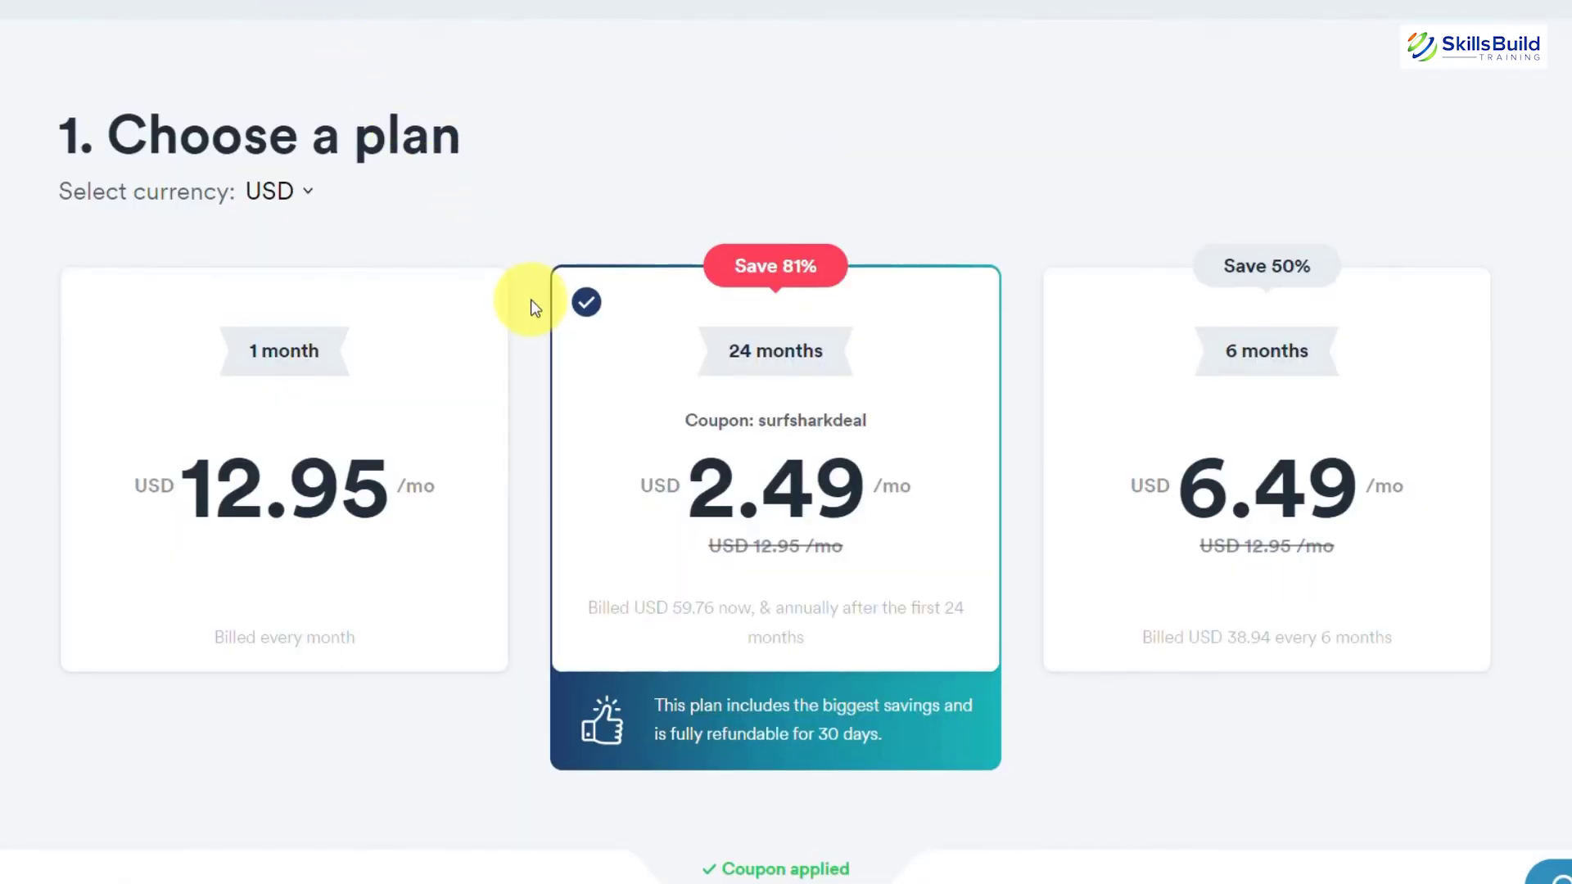
scroll(532, 307, down, 2)
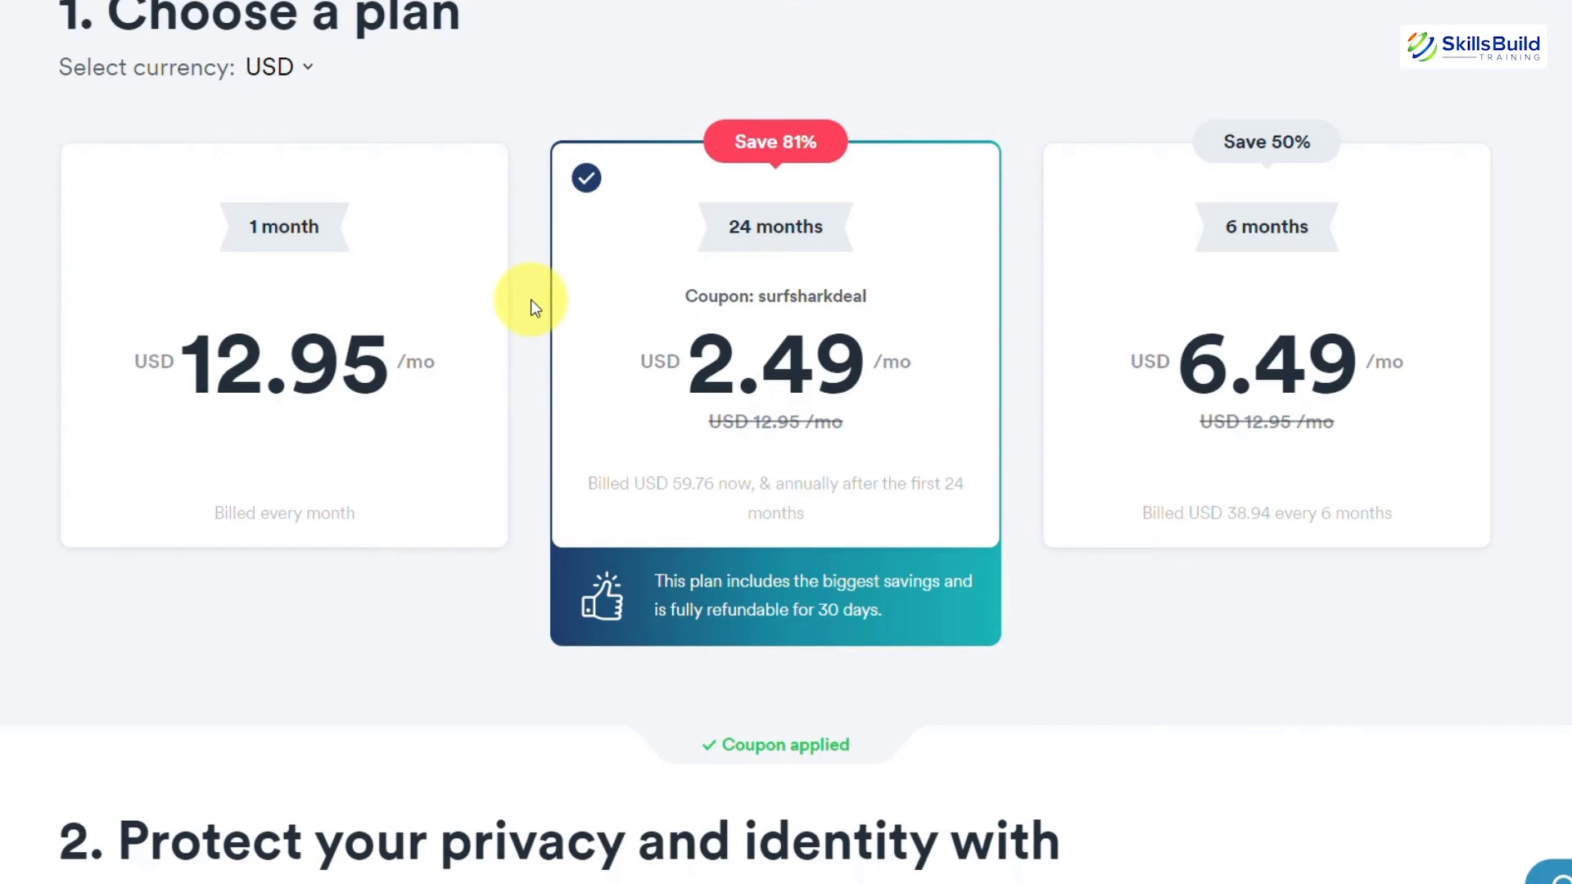
scroll(534, 307, down, 5)
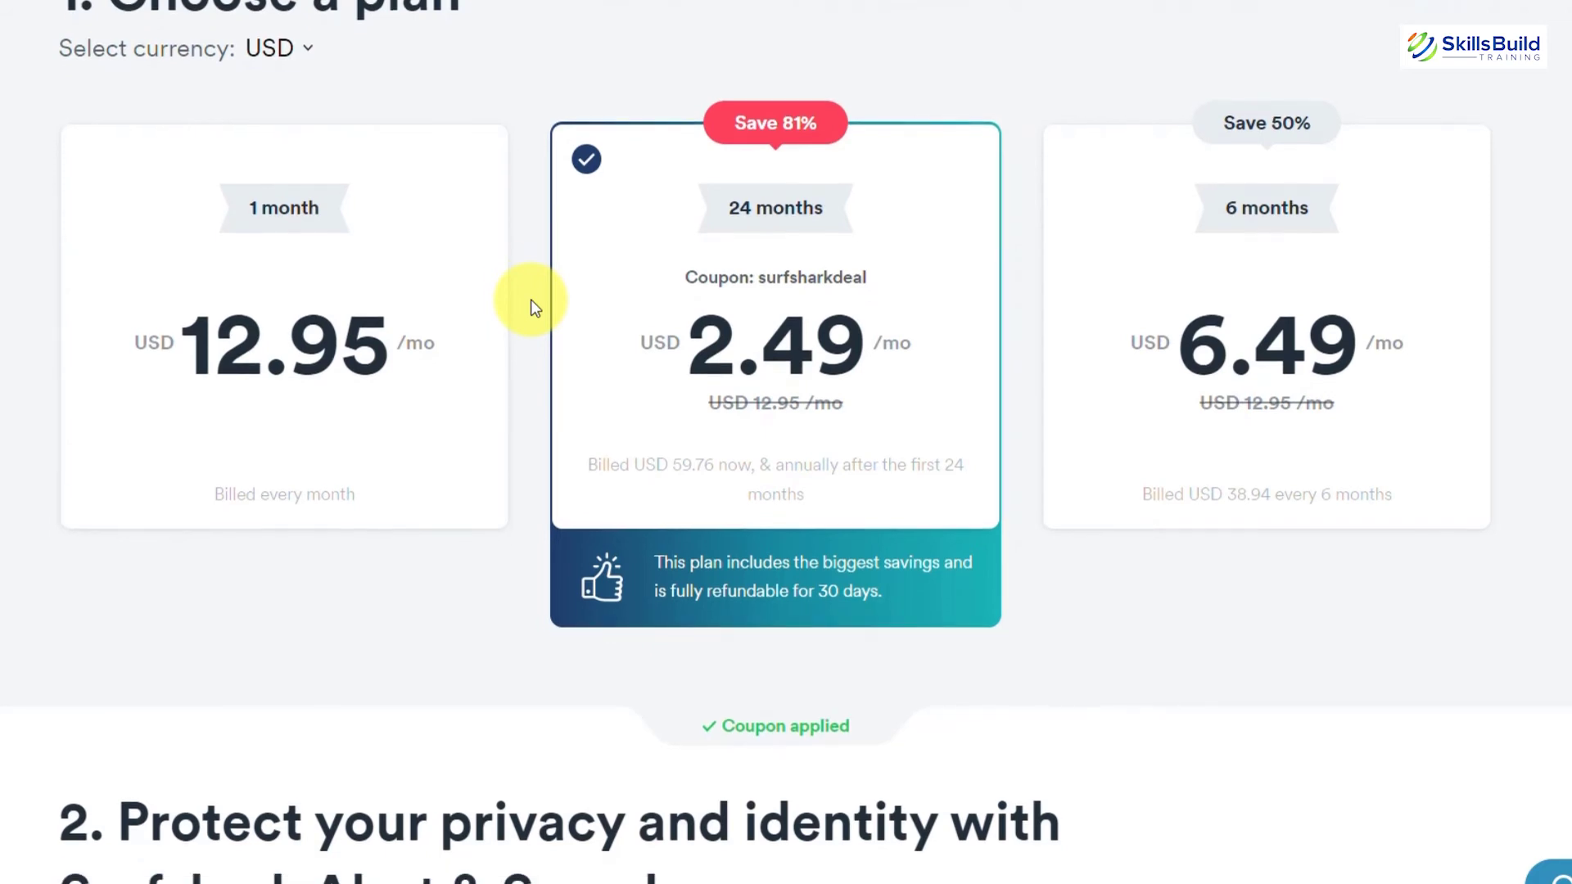
scroll(532, 303, down, 9)
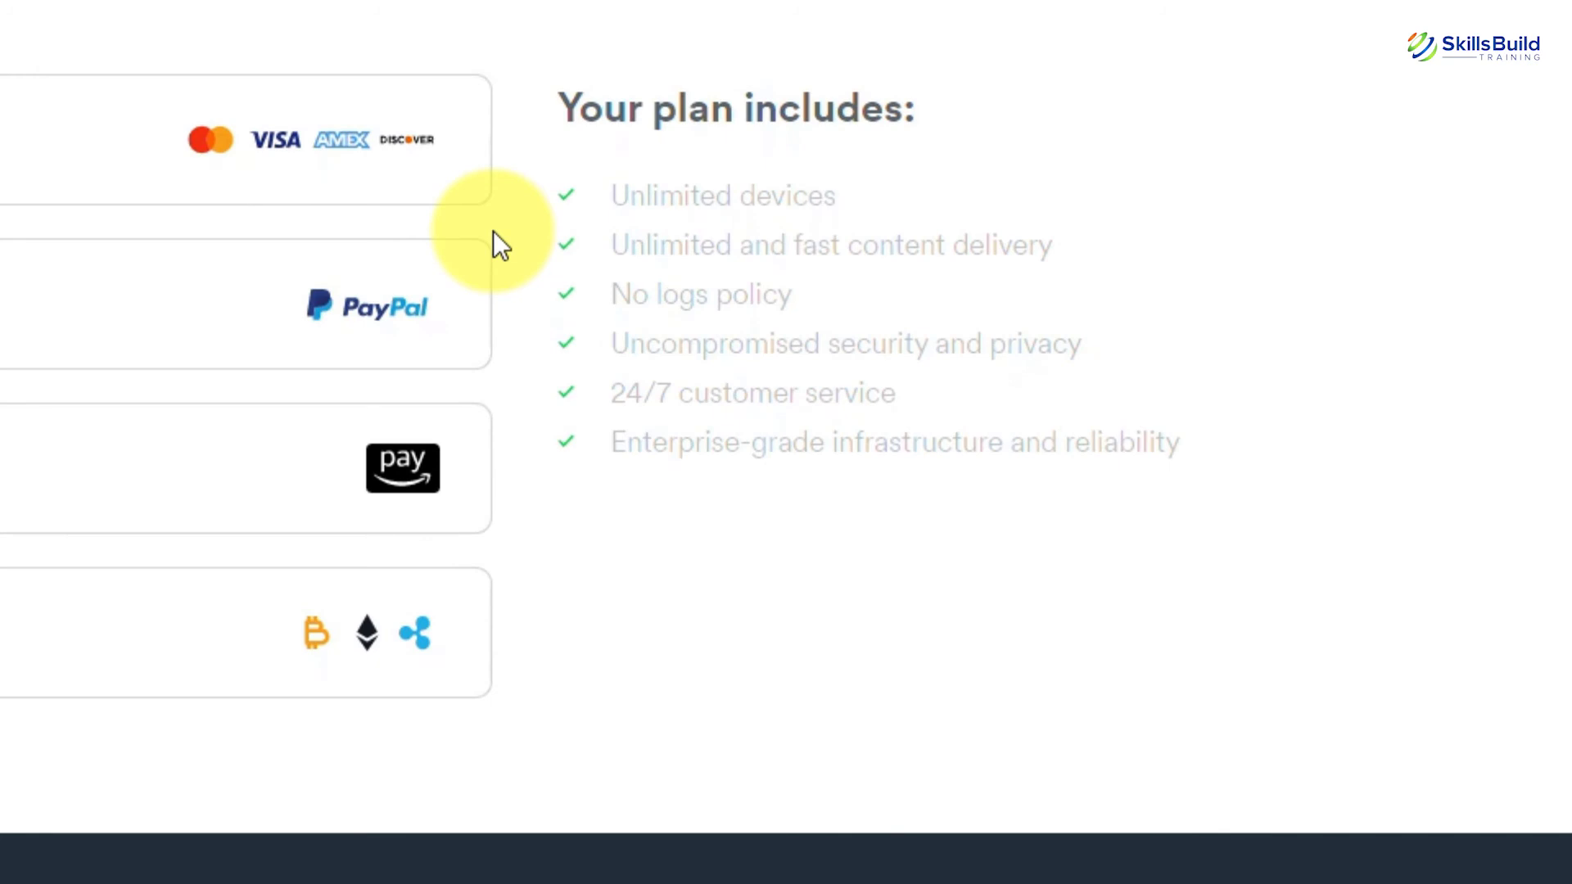
drag(602, 244, 979, 243)
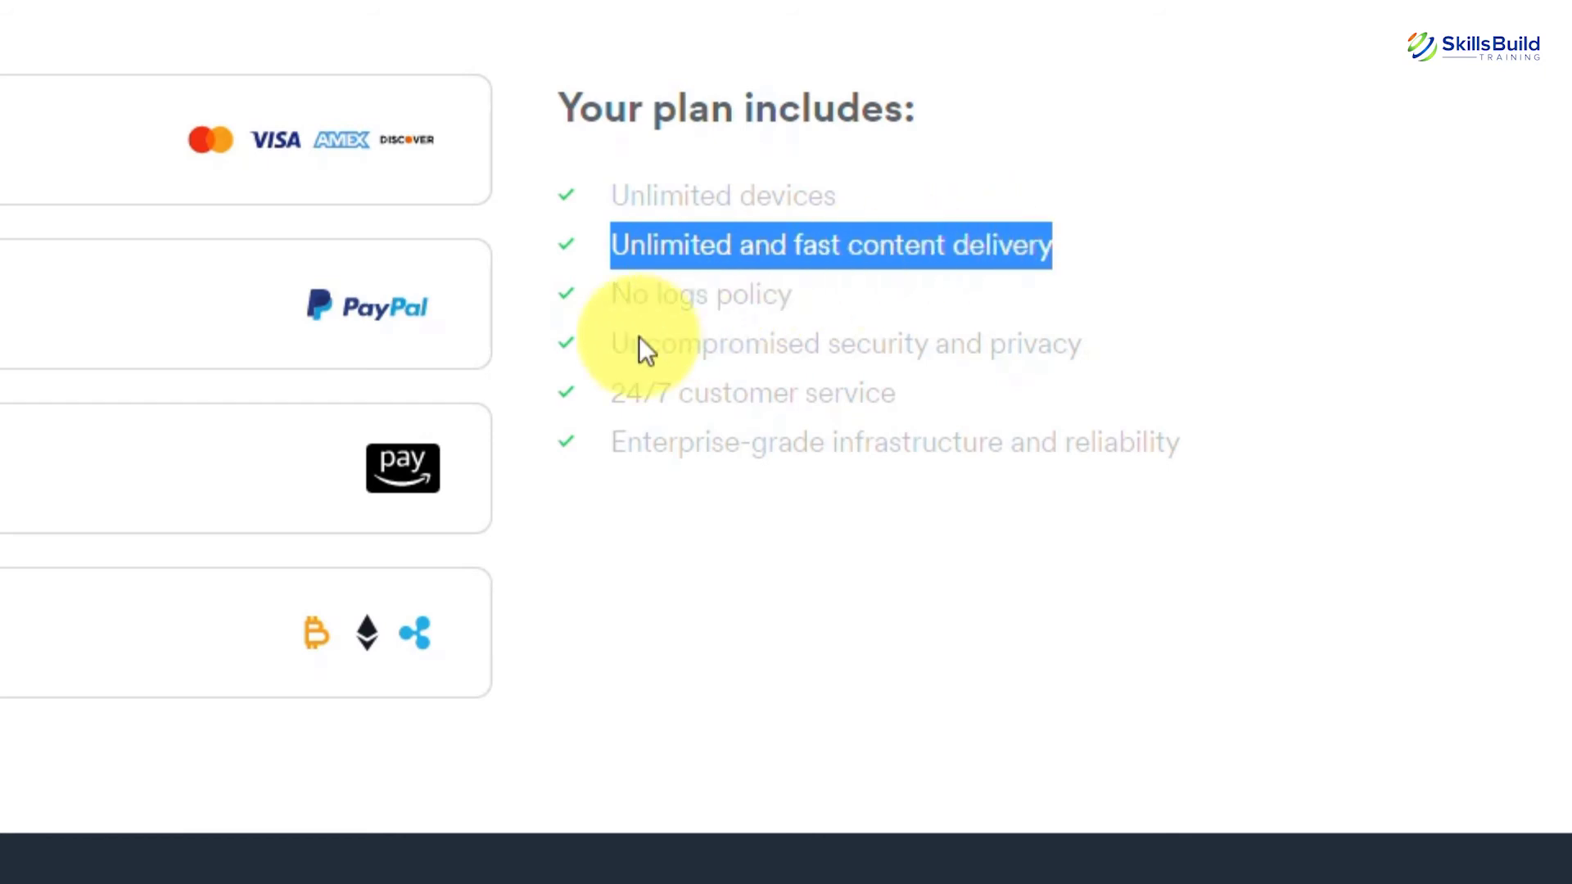
drag(611, 295, 604, 345)
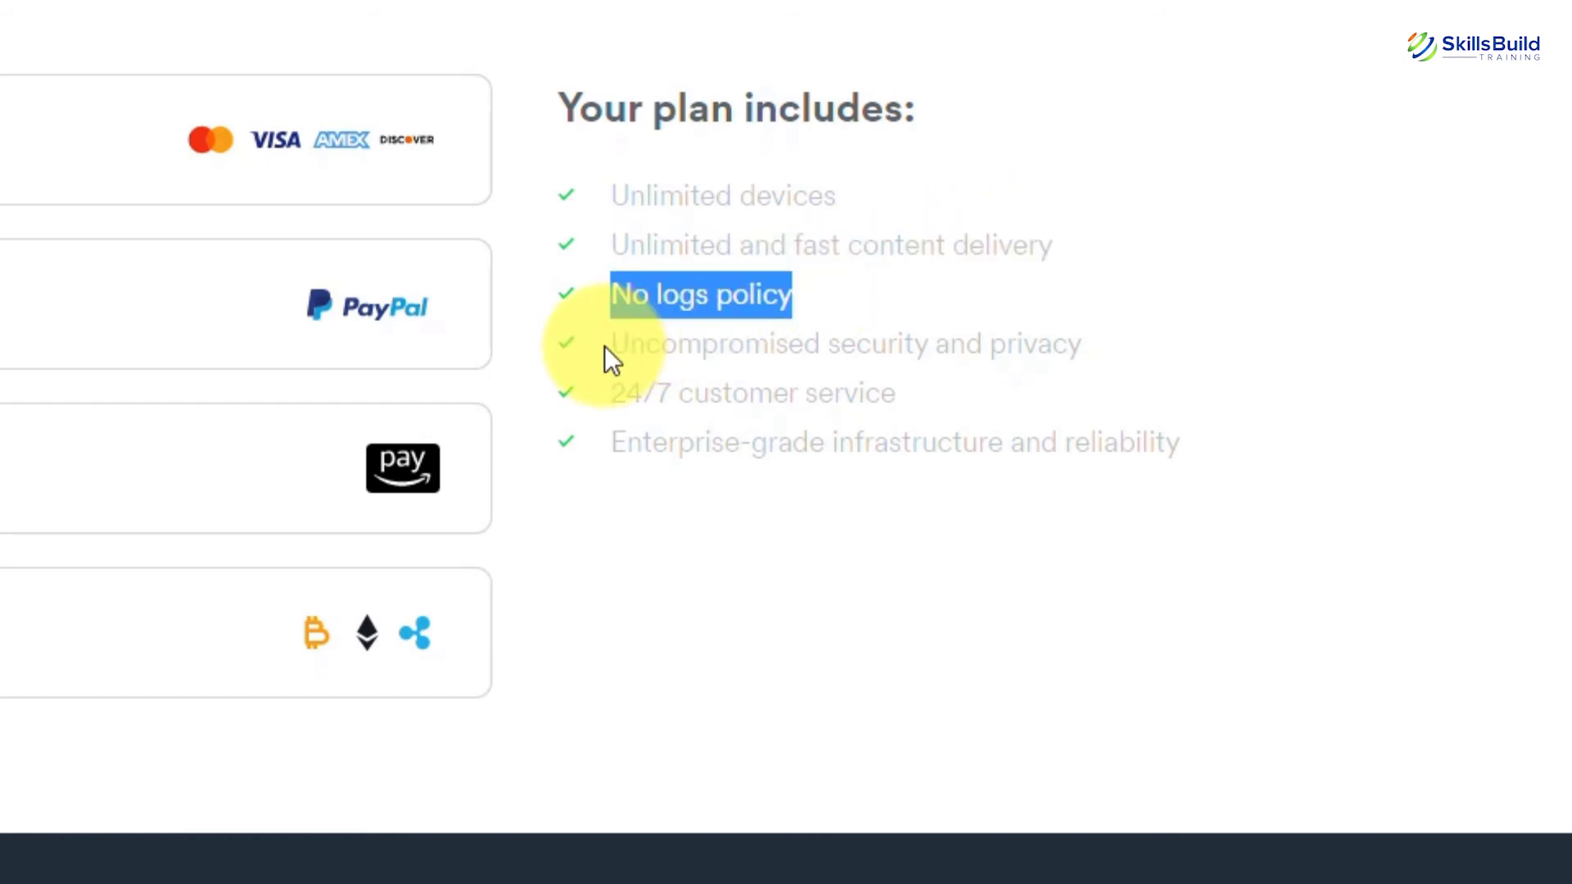
click(604, 345)
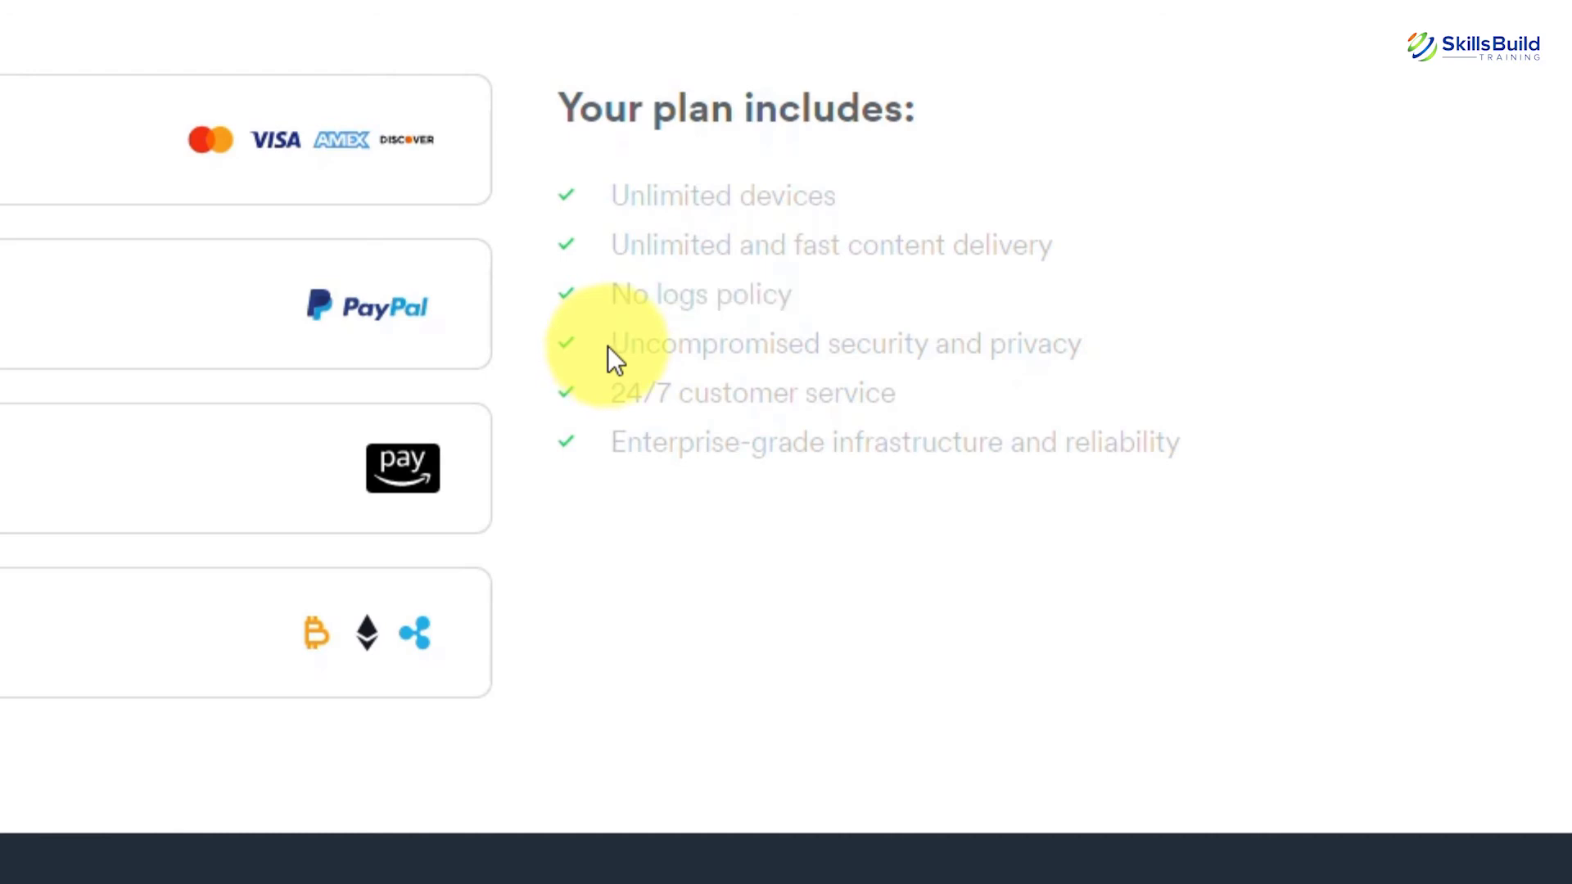
drag(607, 345, 972, 344)
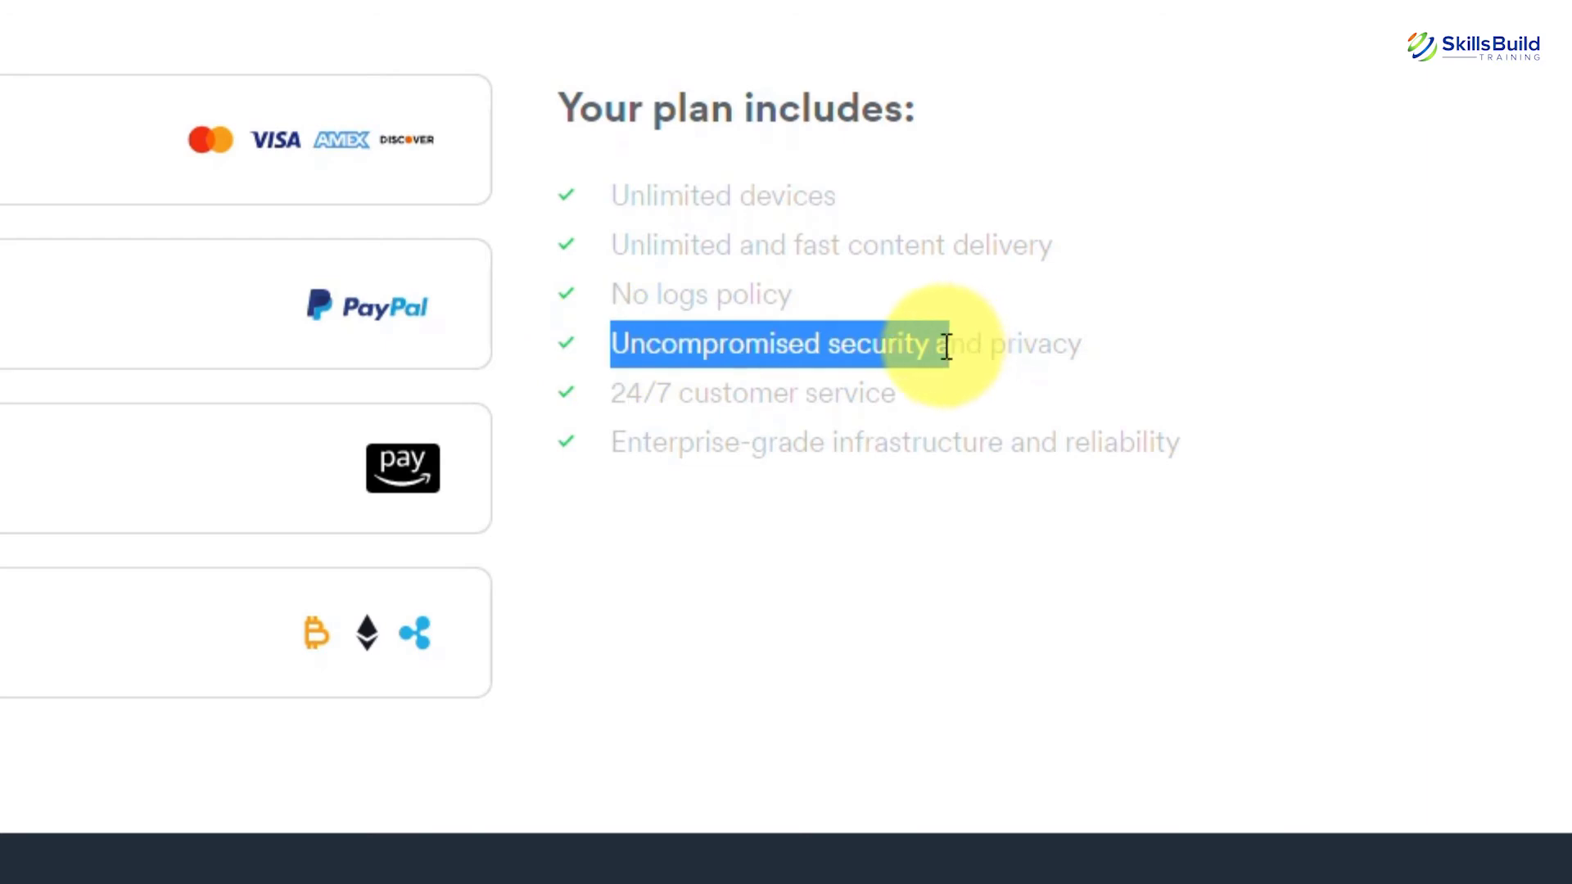
drag(985, 341, 1115, 347)
drag(896, 393, 1233, 468)
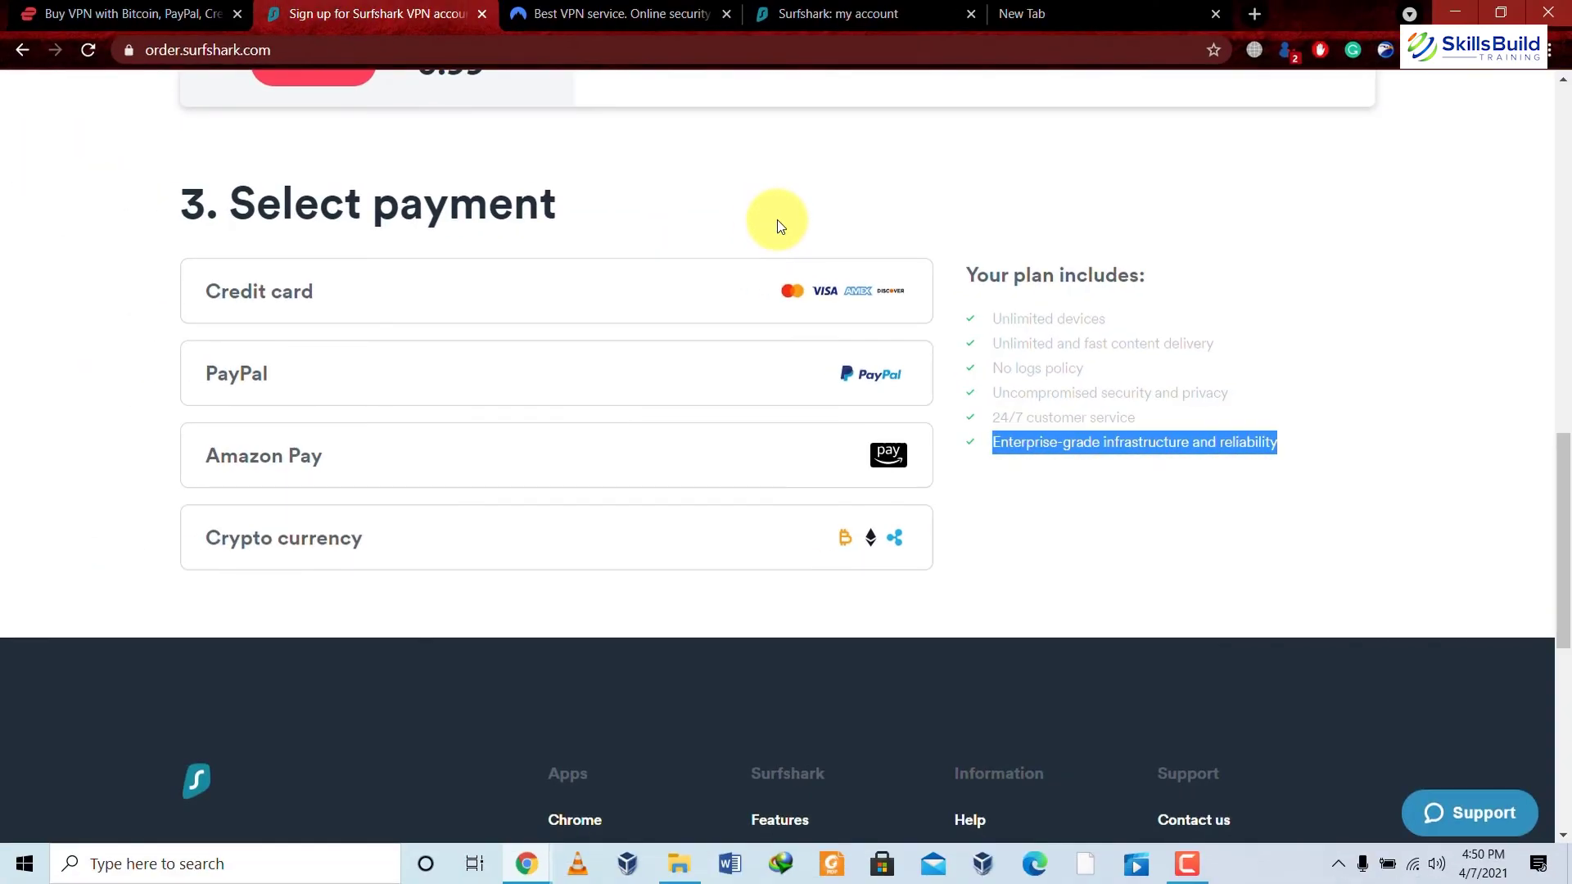
click(778, 219)
scroll(778, 219, up, 10)
scroll(777, 220, up, 2)
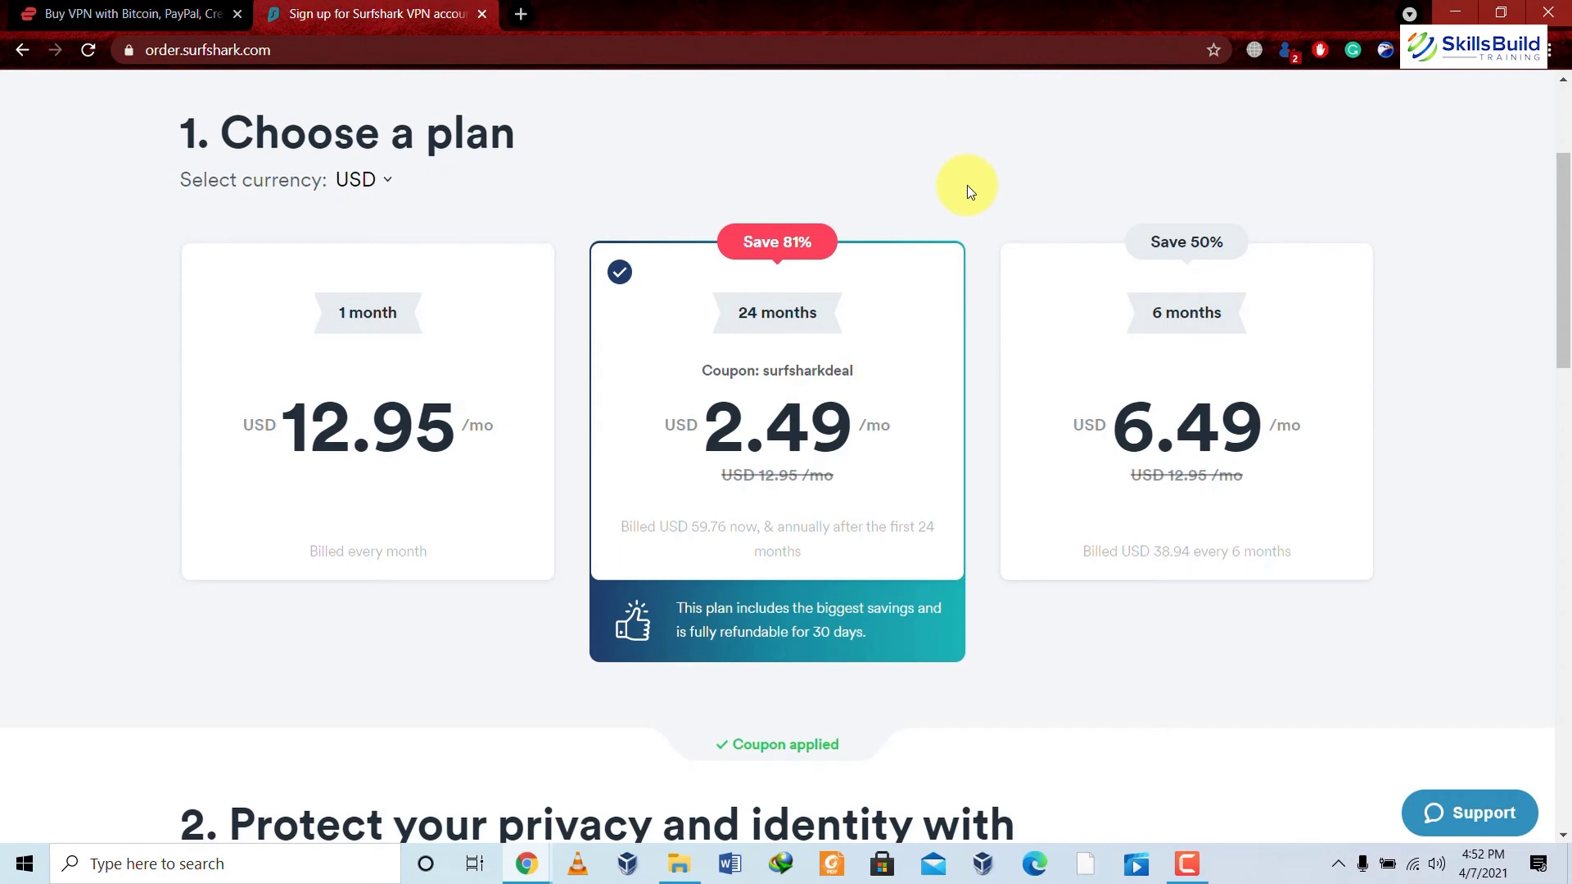
Search 'surfshark login' in a new tab and open the official Surfshark site.
key(ctrl+t)
text(sur)
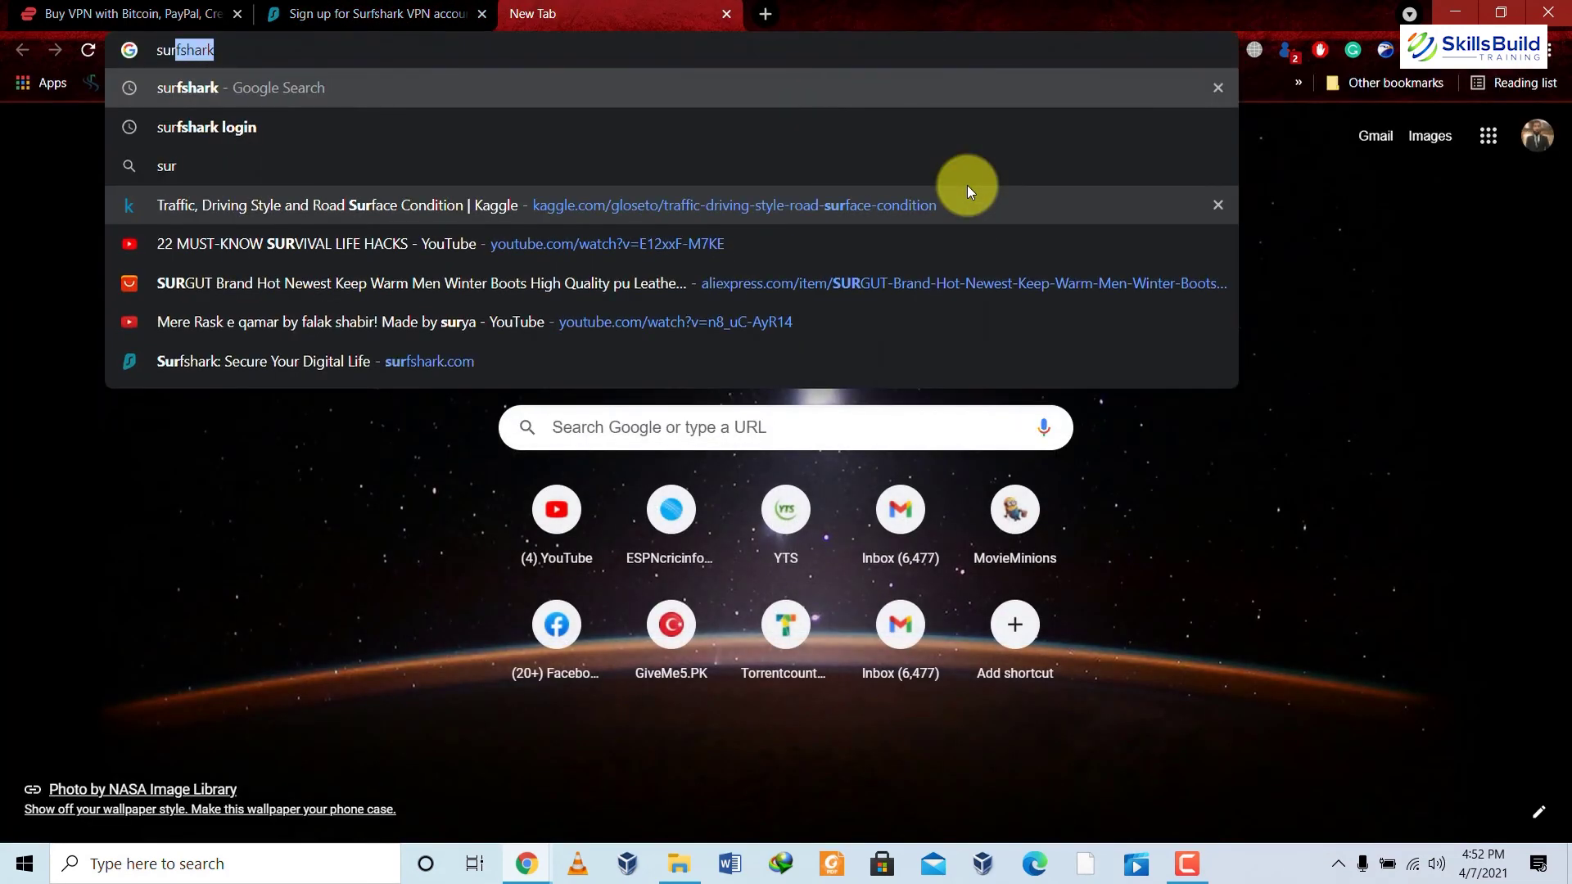
text(fshark)
key(Down)
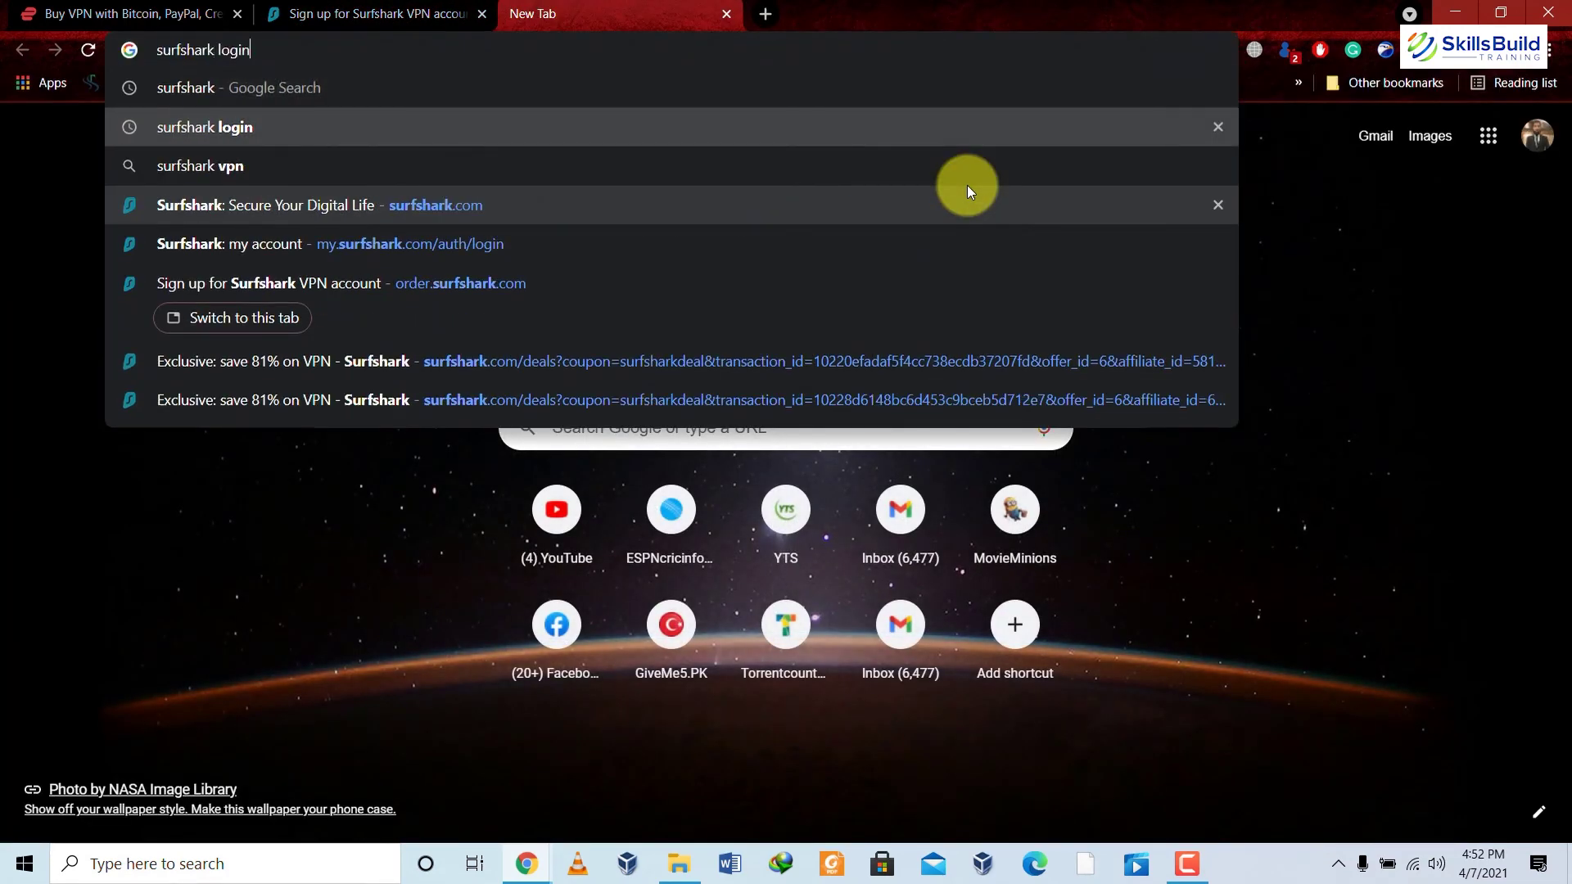
key(Return)
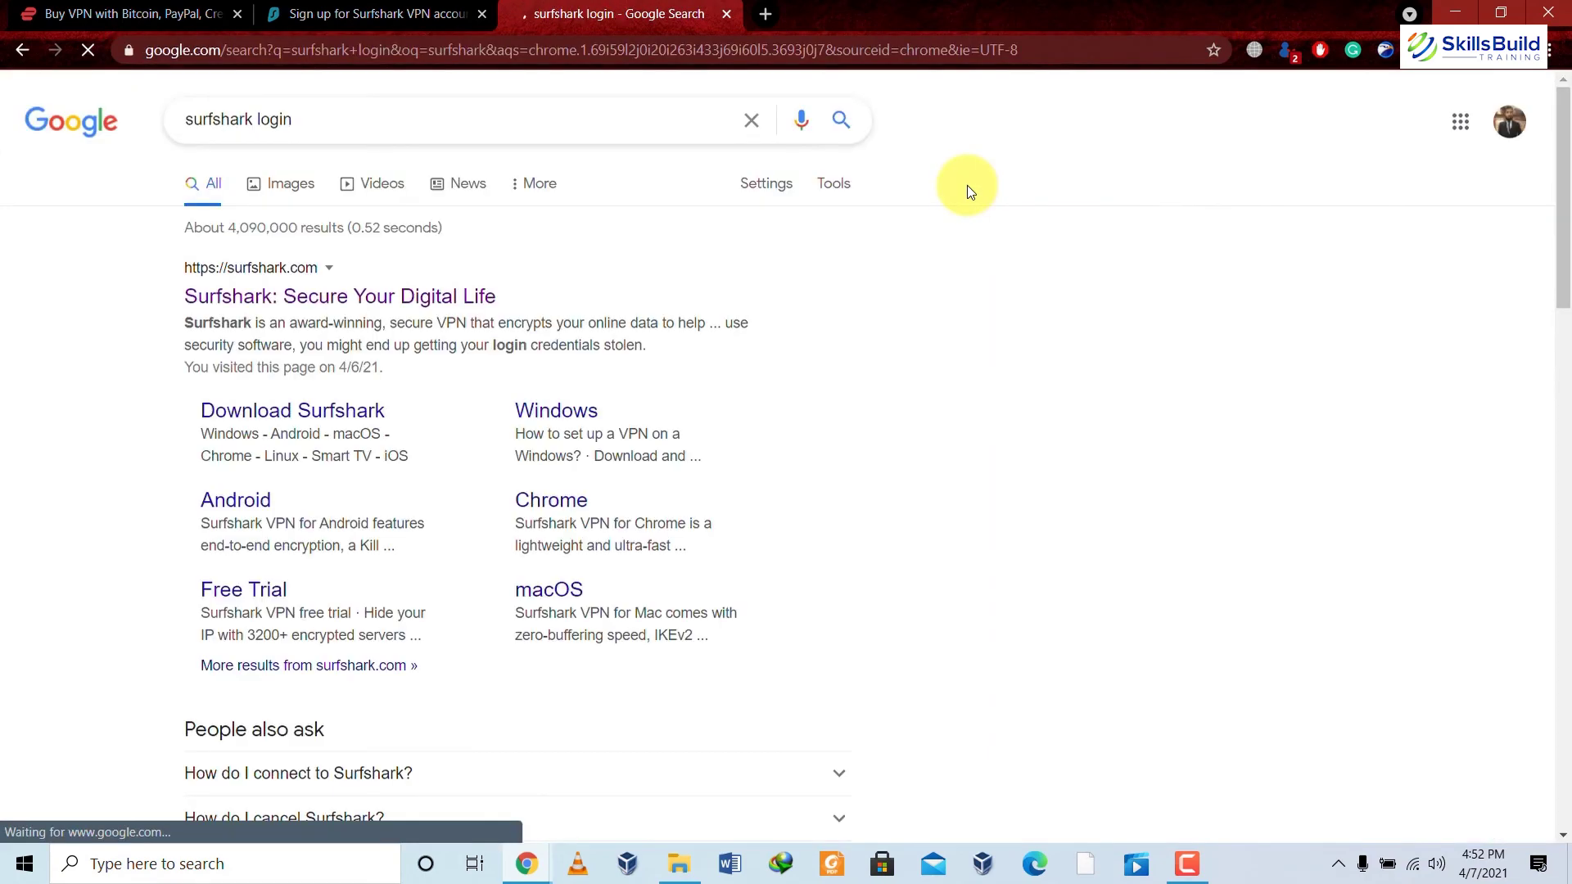
click(342, 303)
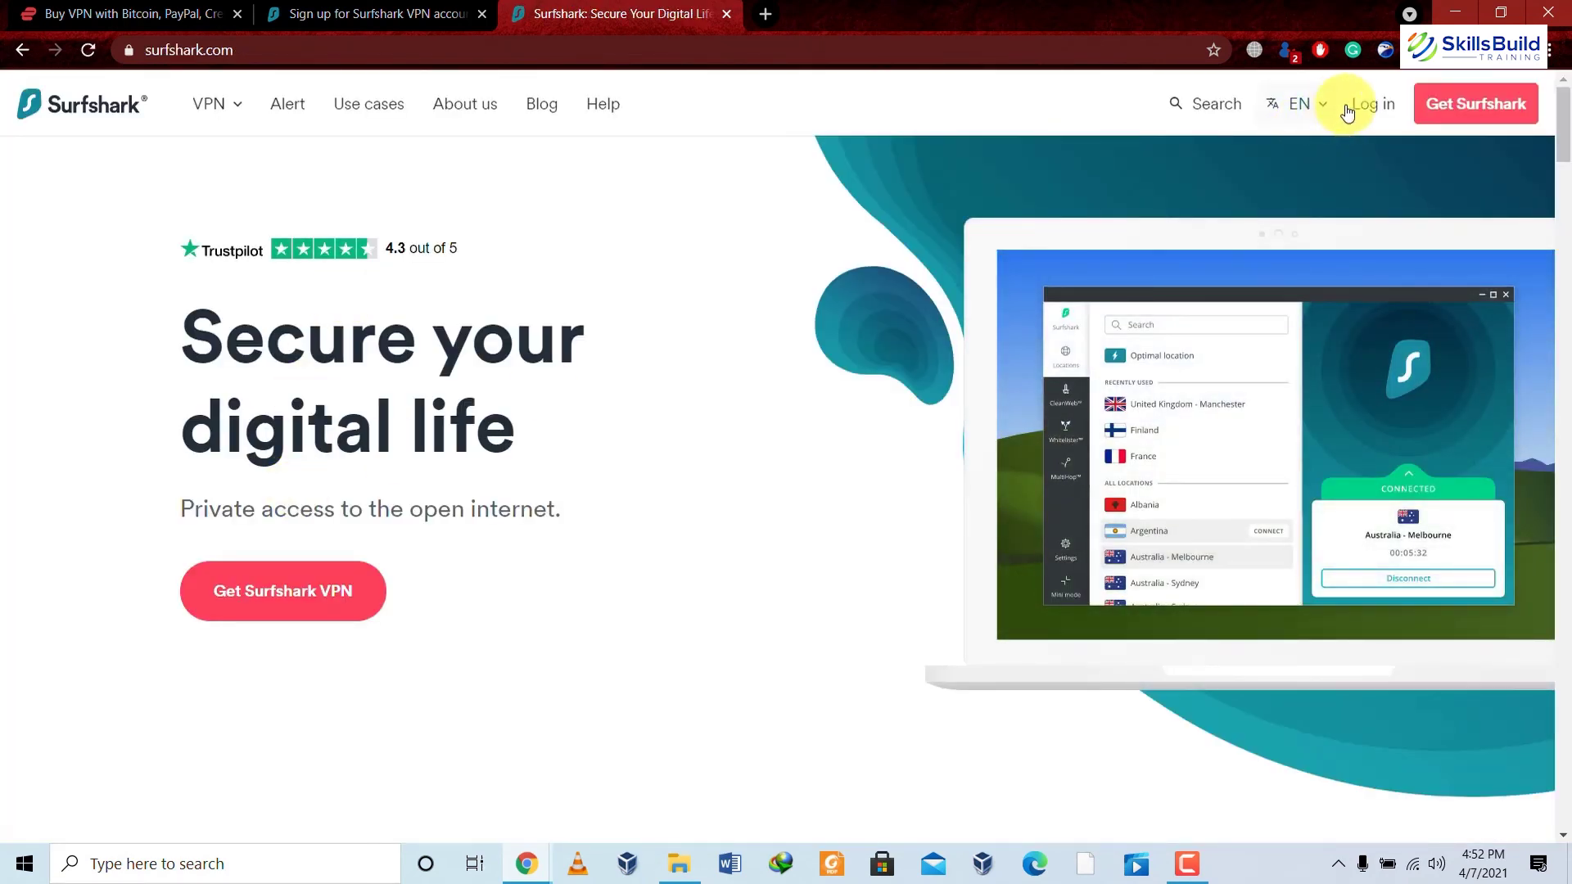
Log in to the Surfshark account with the account e-mail and password.
click(1370, 107)
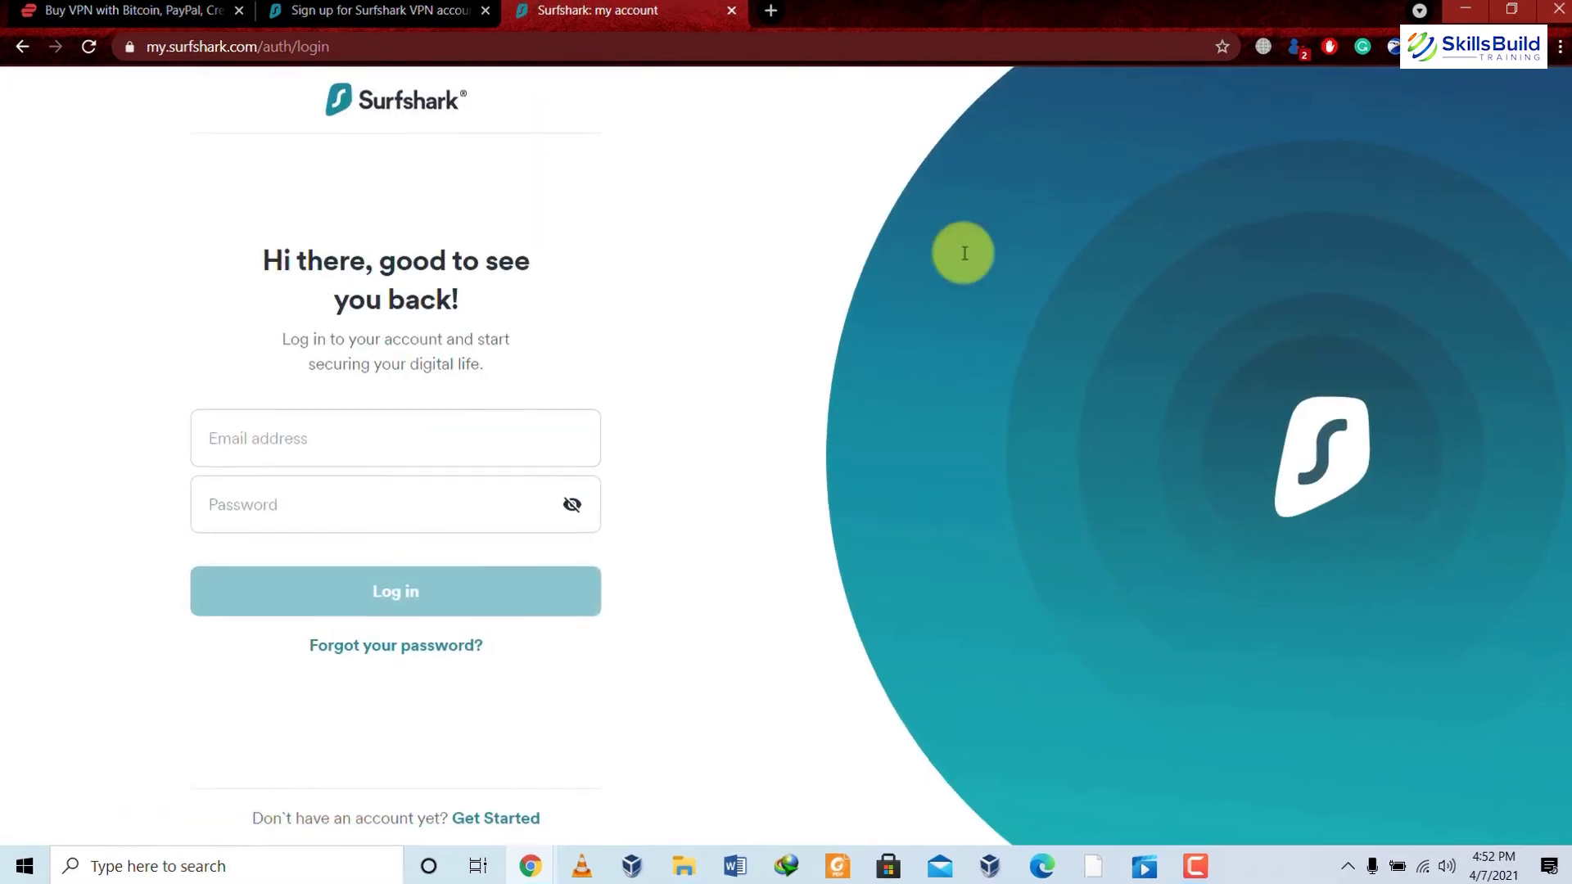
click(428, 448)
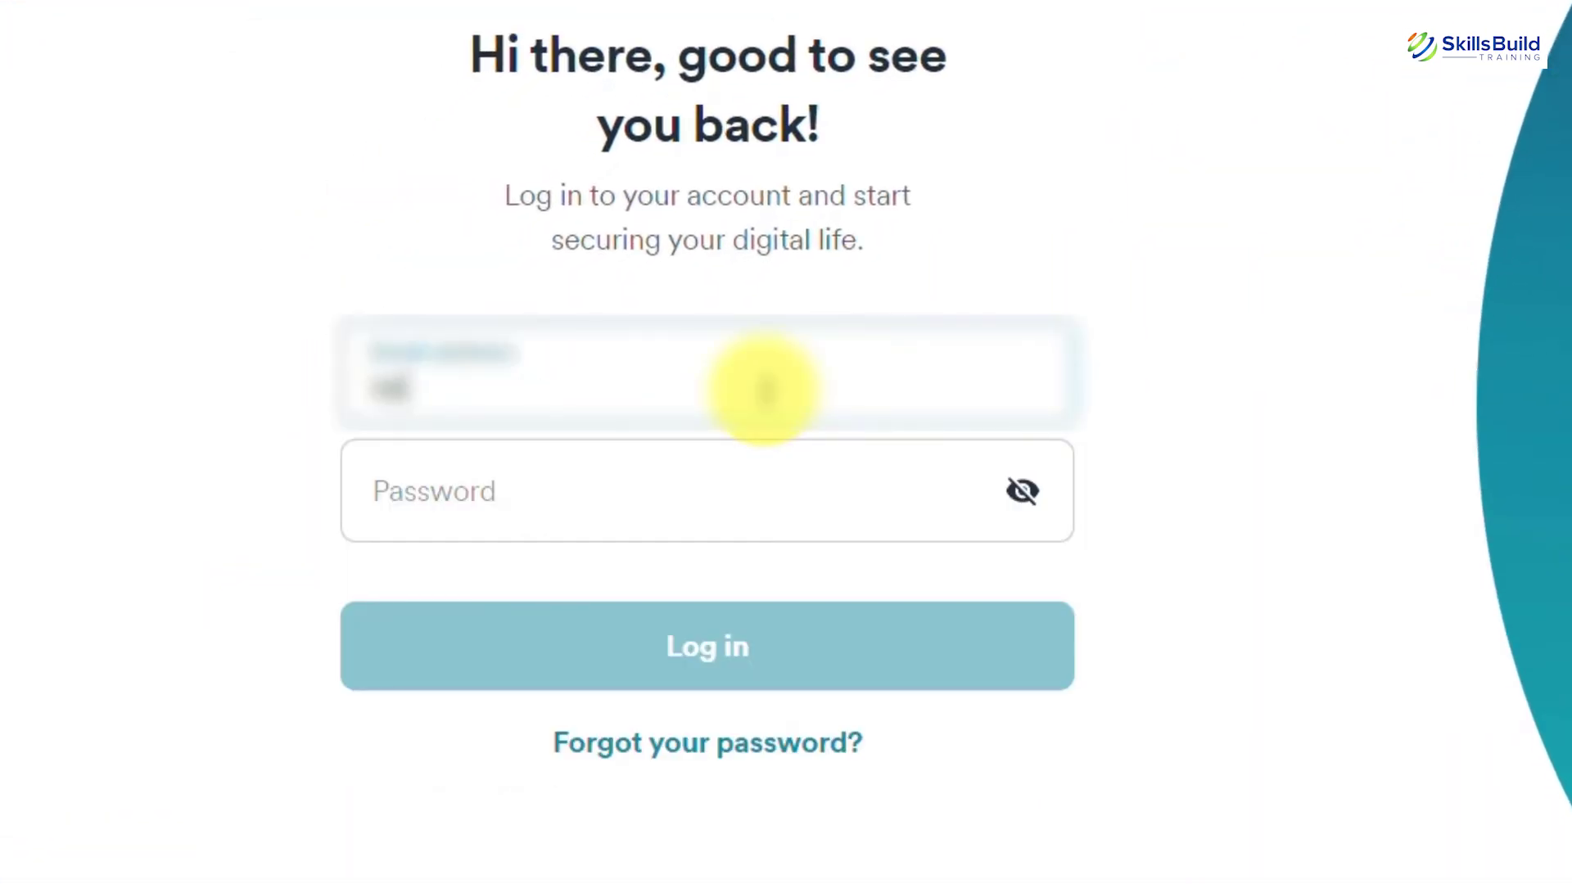
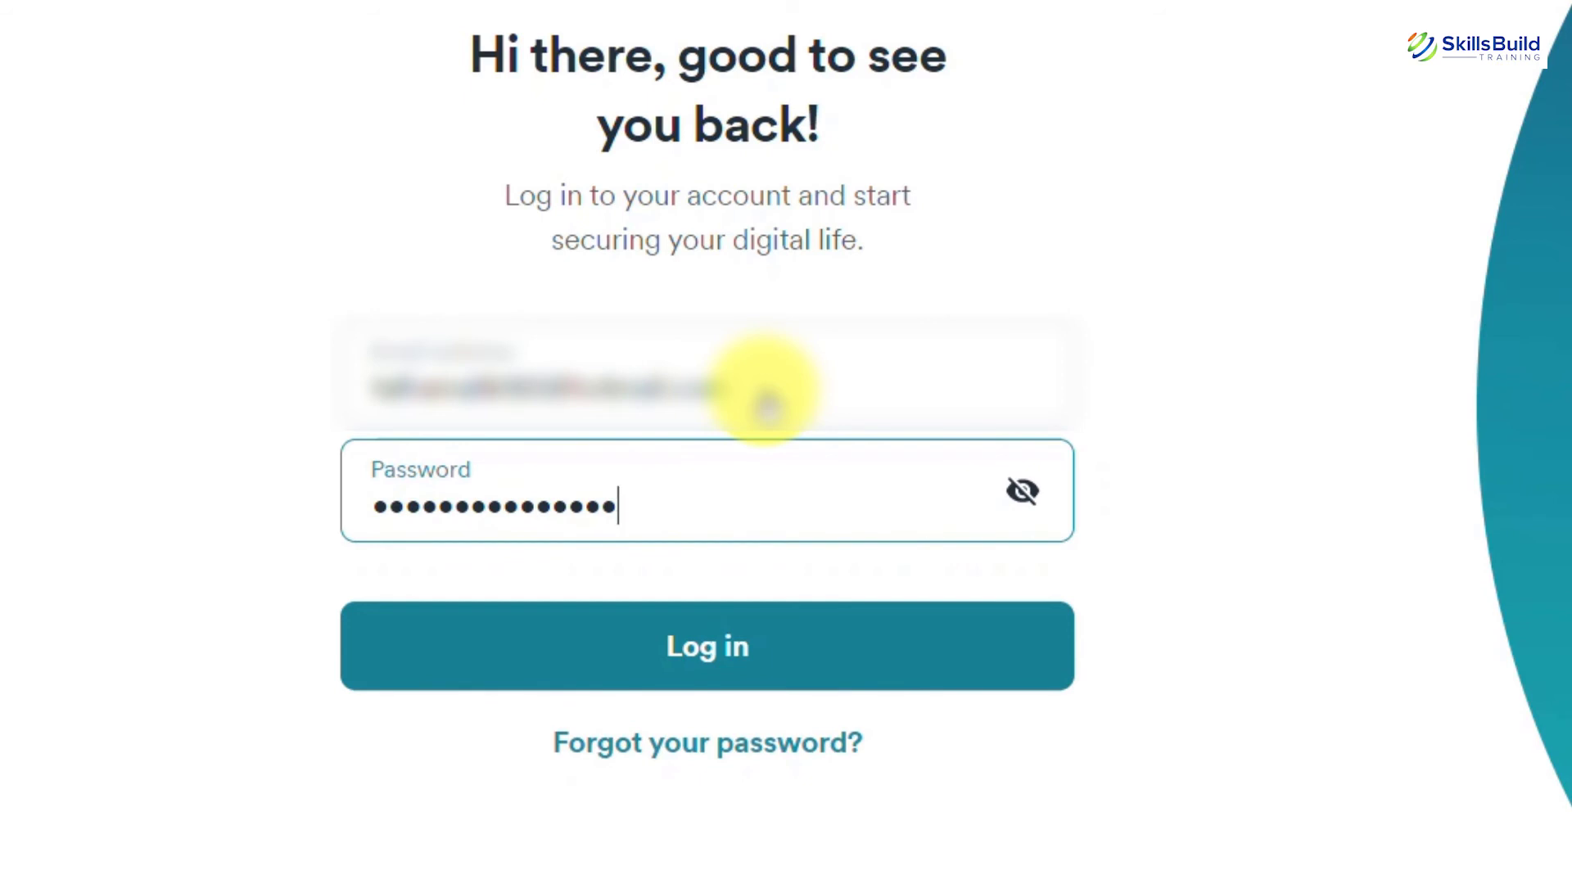
click(705, 650)
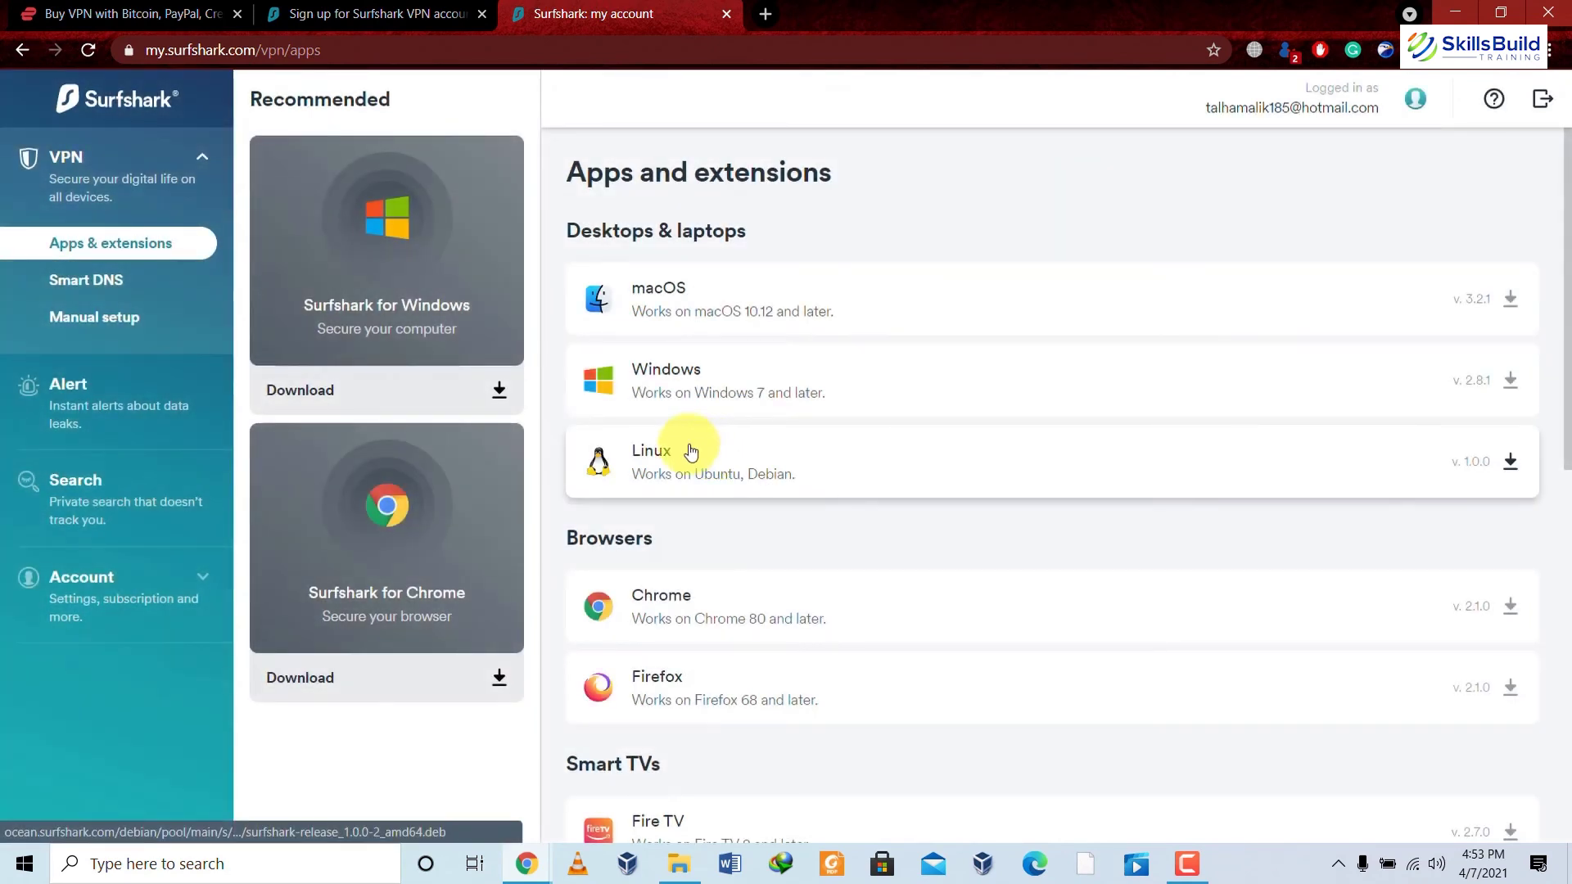
scroll(549, 415, down, 1)
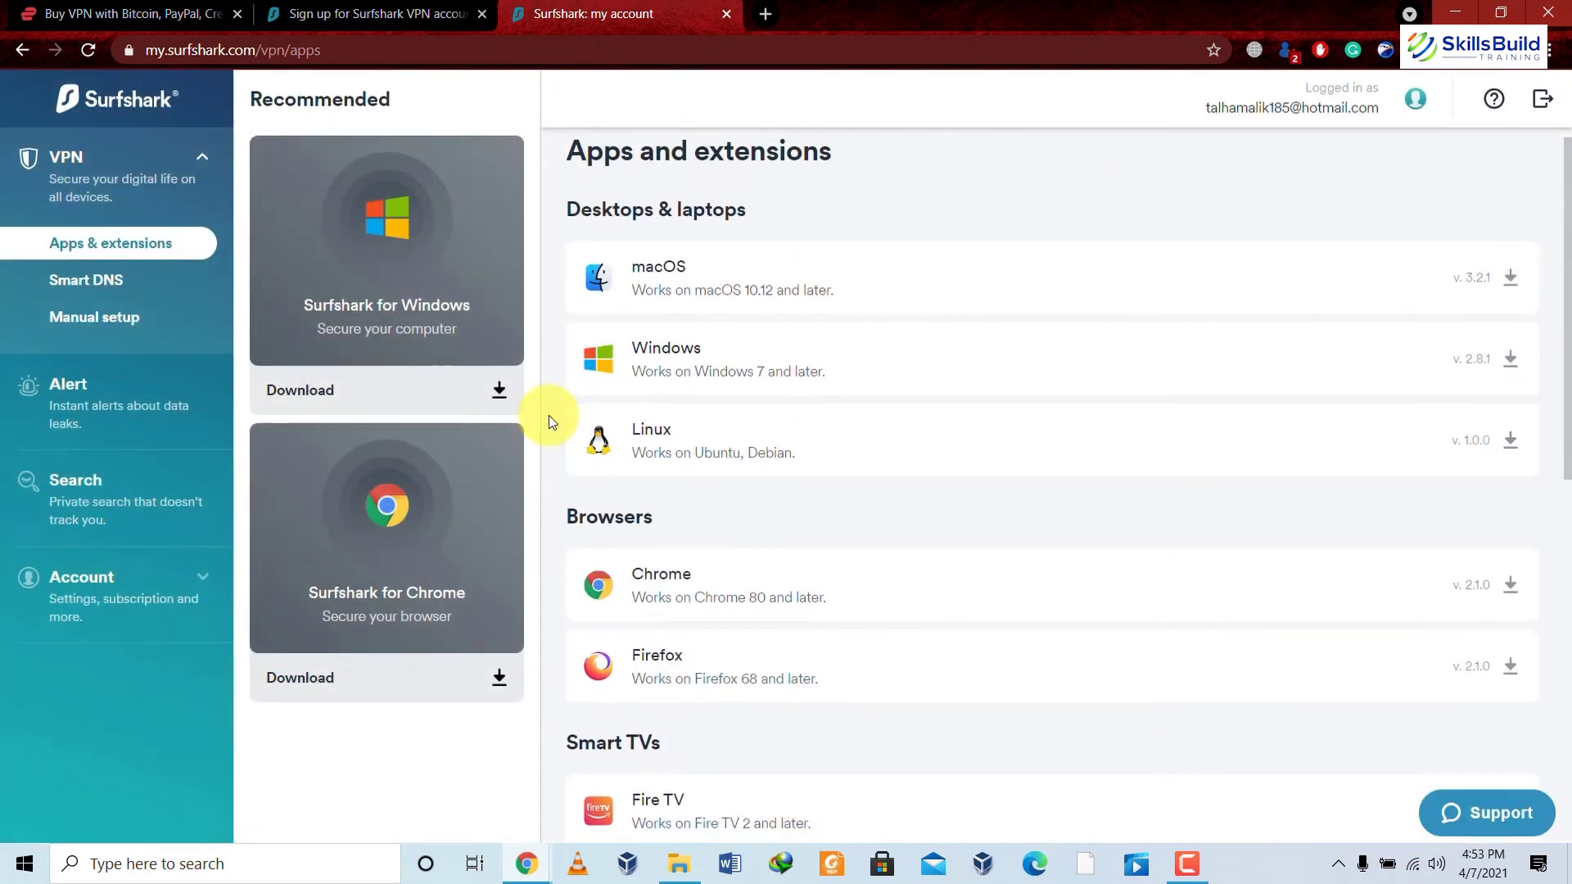
scroll(548, 415, up, 1)
scroll(549, 415, down, 2)
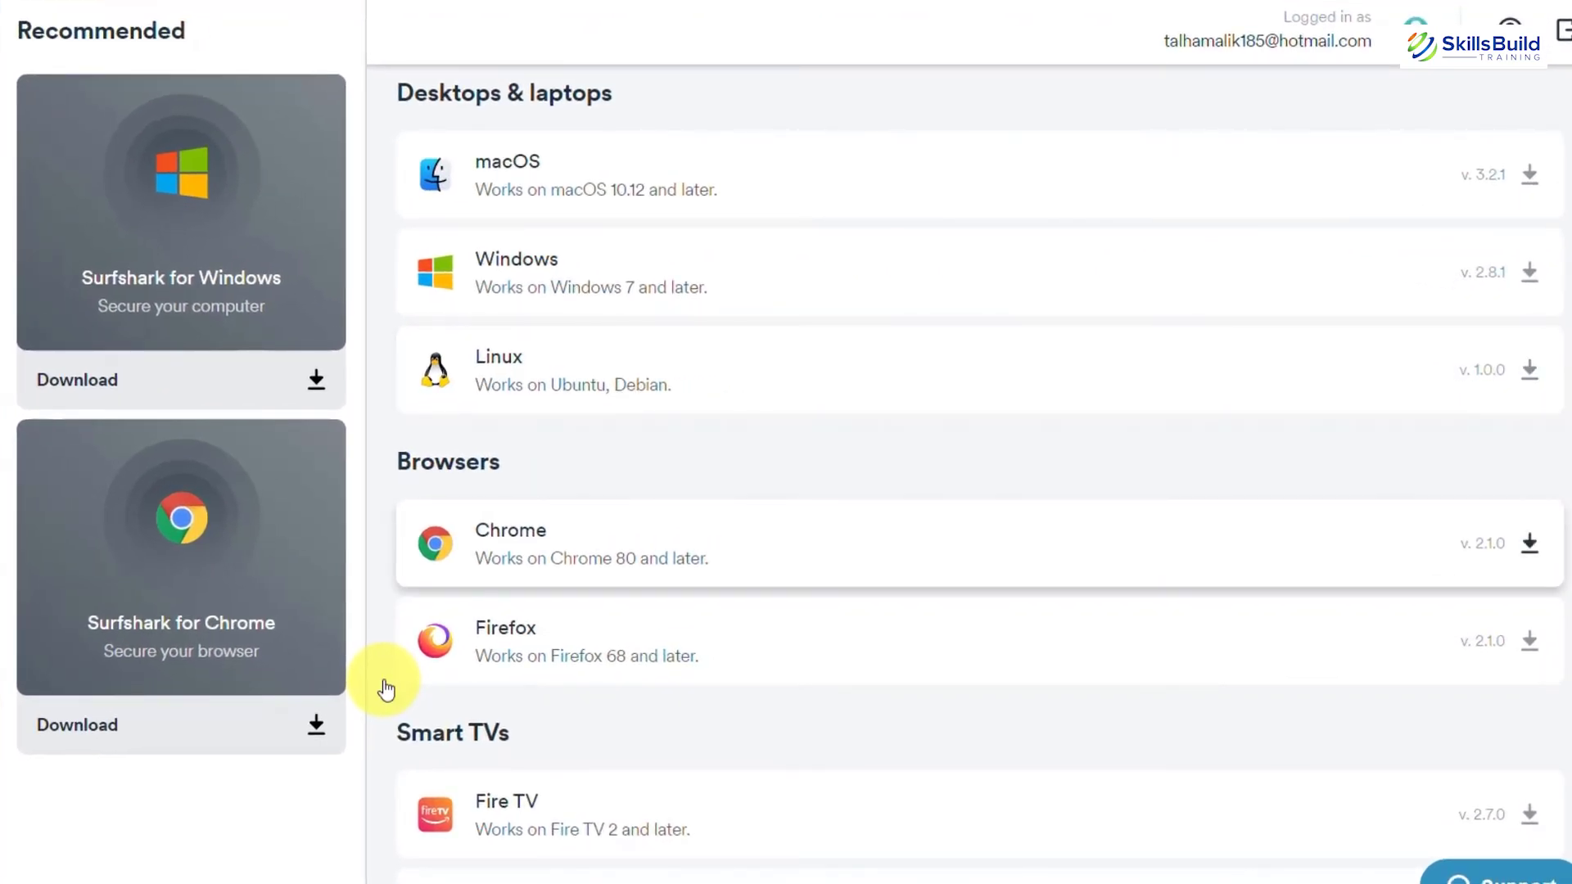
scroll(382, 645, down, 5)
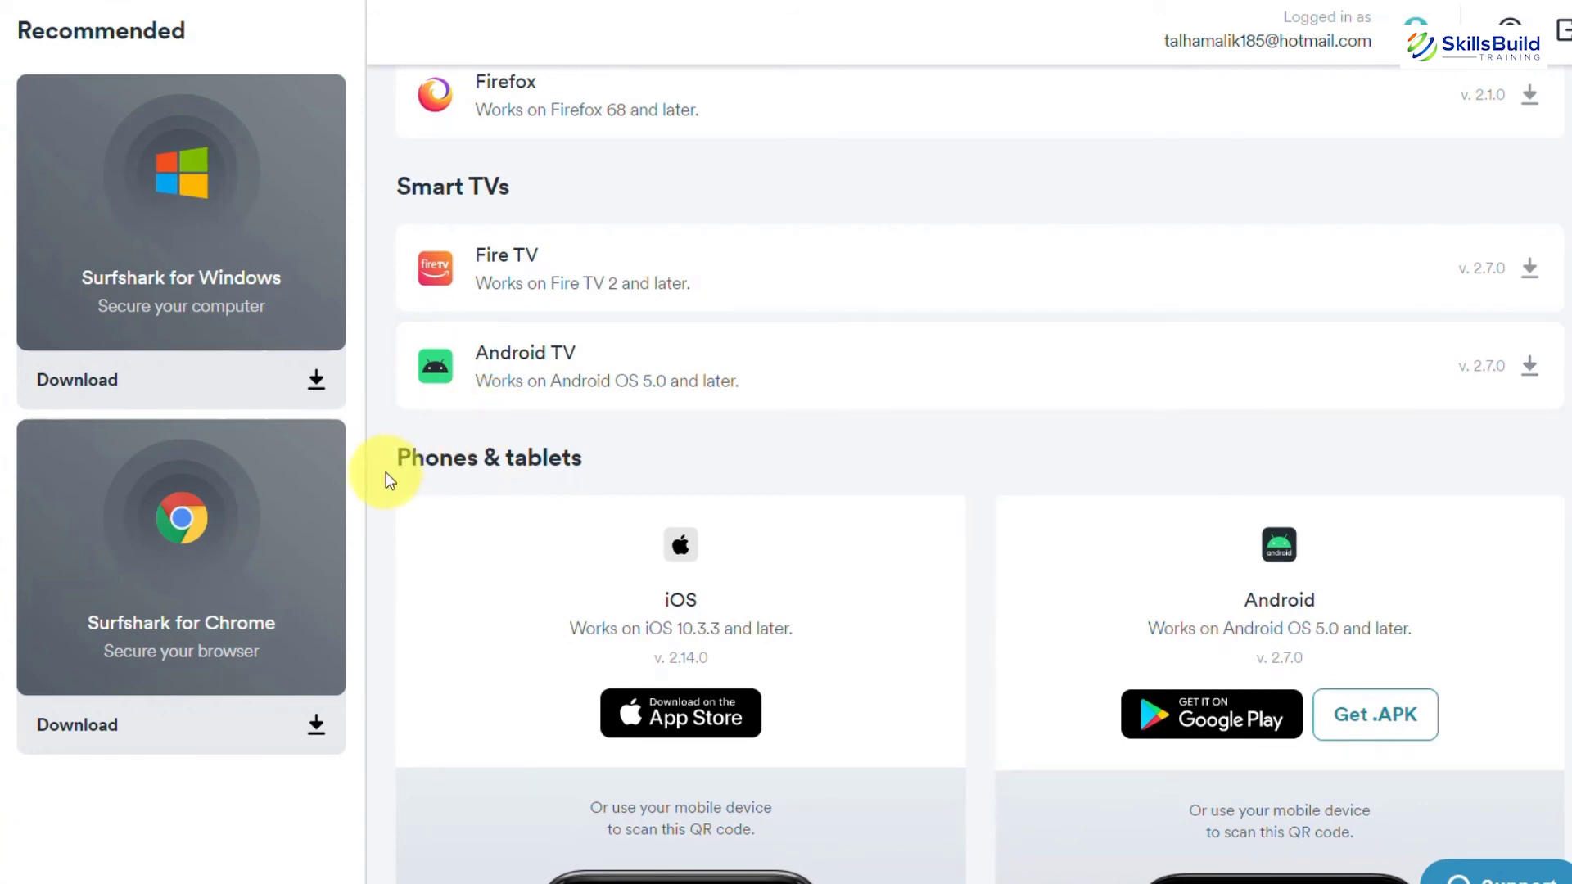
scroll(385, 471, down, 1)
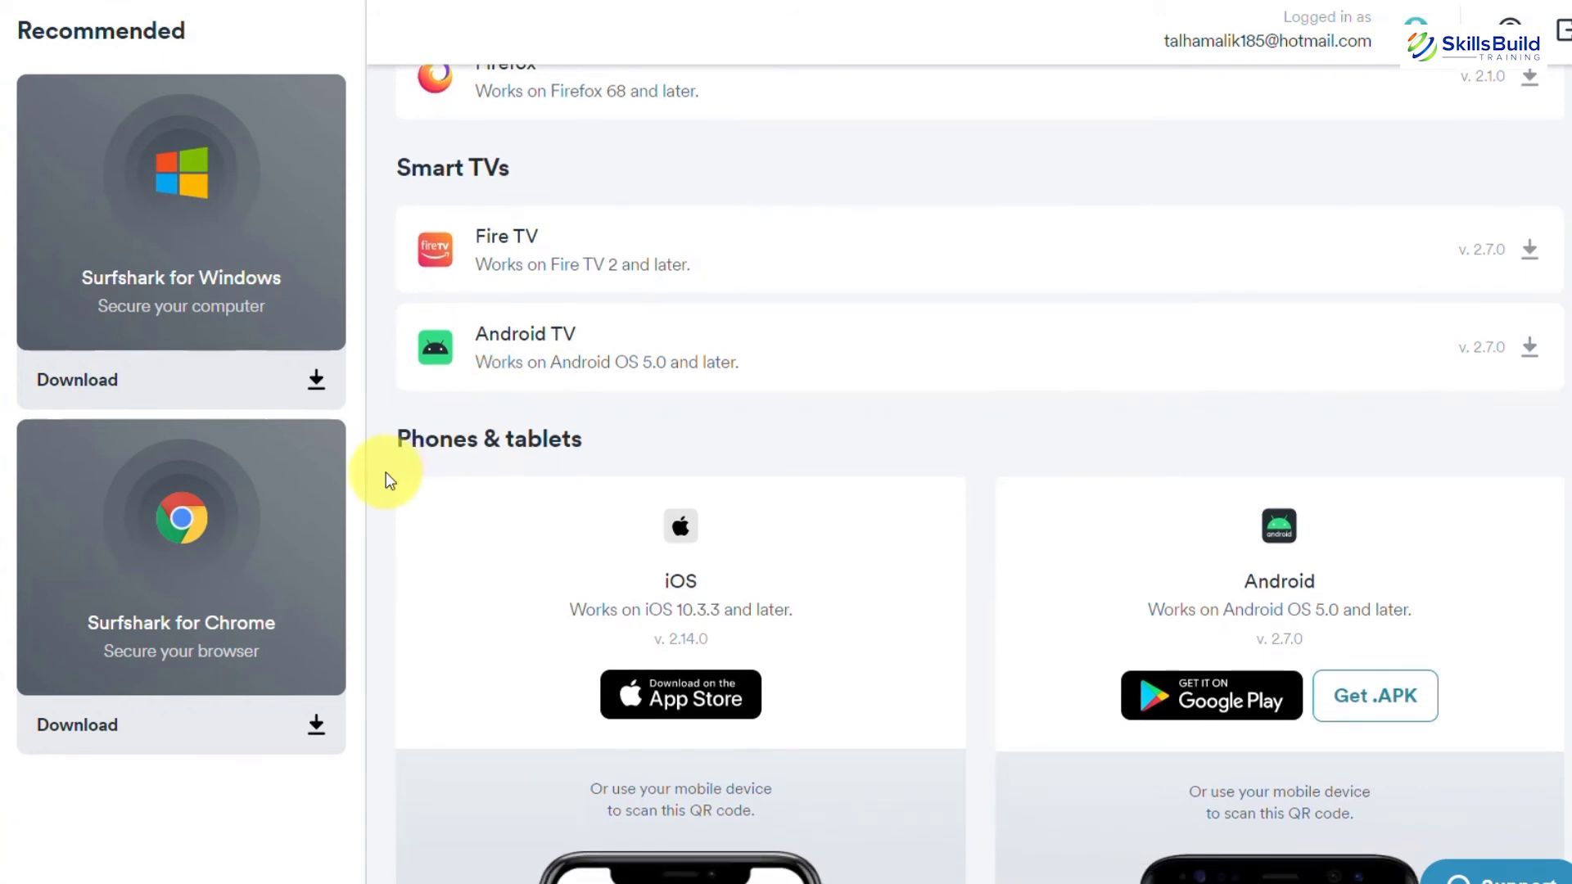
scroll(596, 442, down, 3)
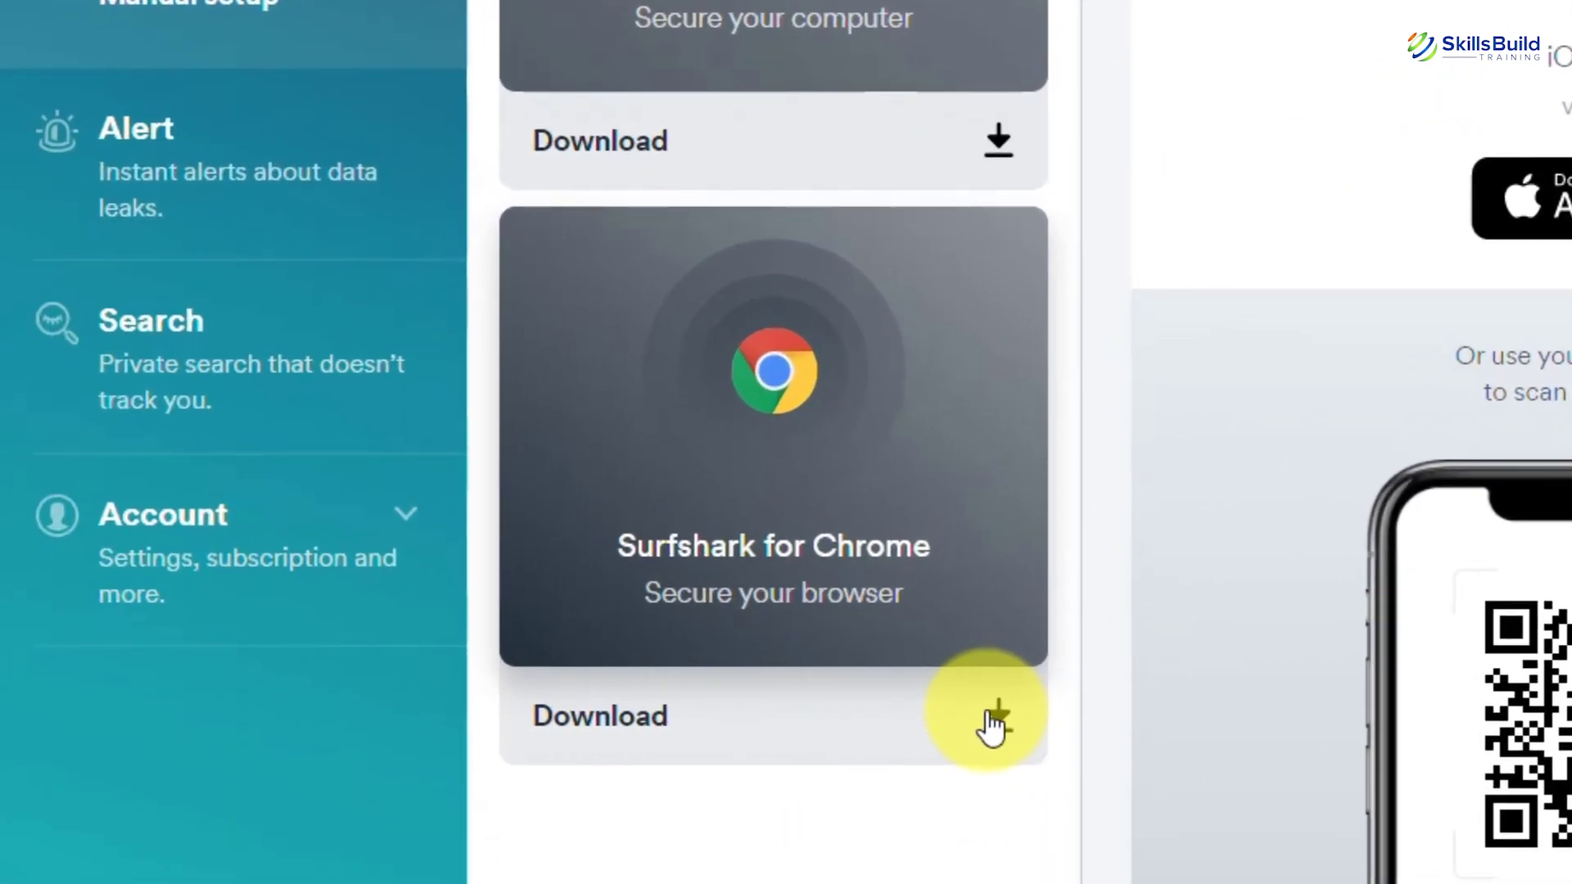
Add Surfshark VPN Extension - Fast & Secure Proxy to Chrome and find it among installed extensions.
click(995, 720)
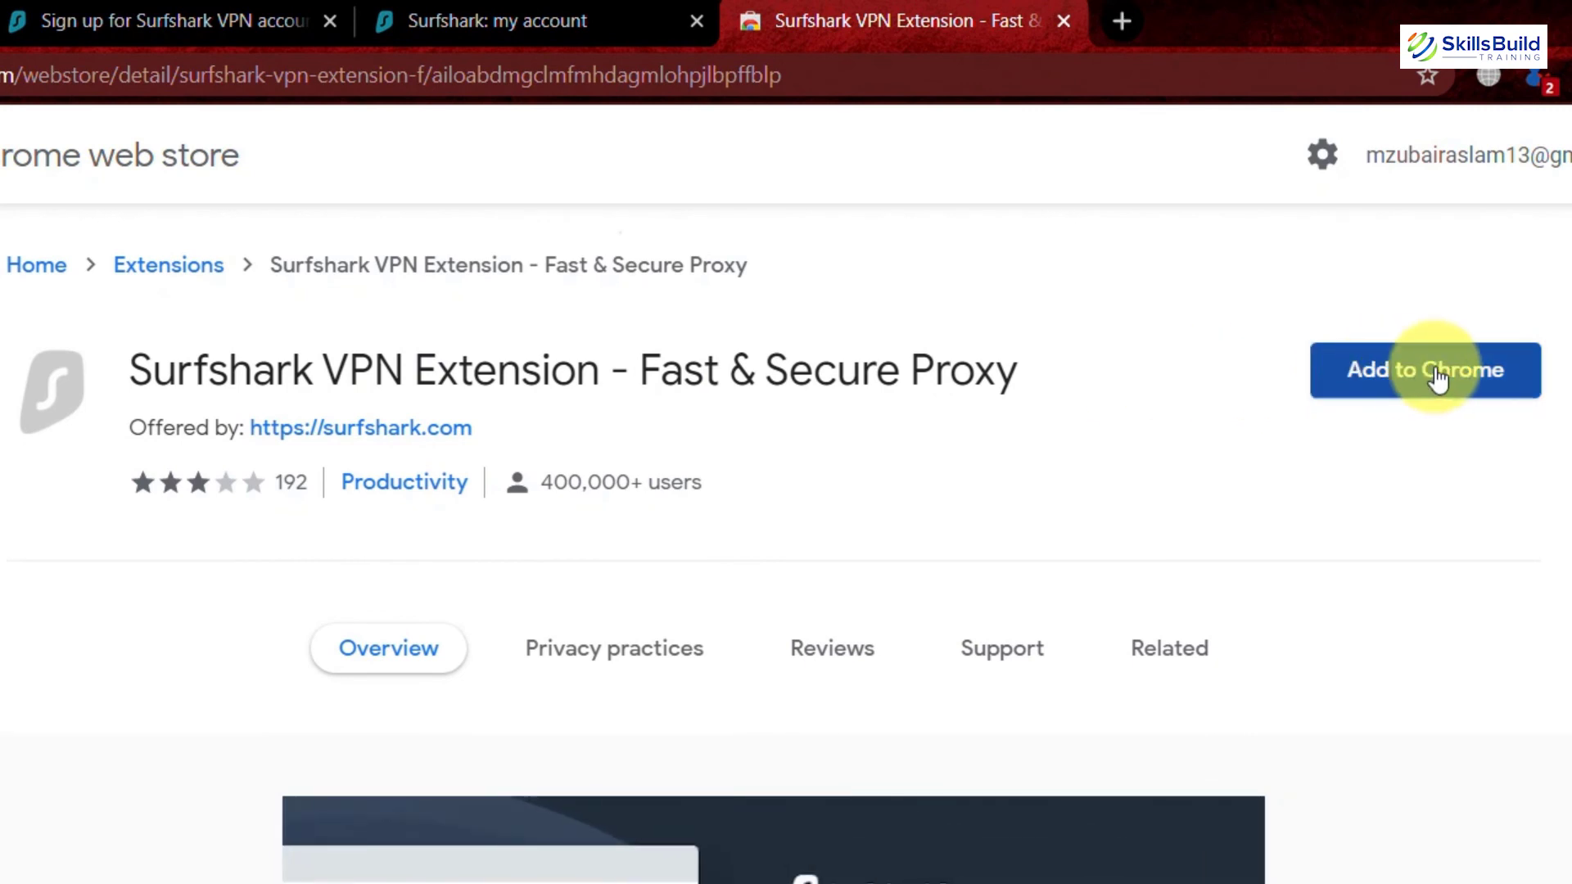
click(1438, 377)
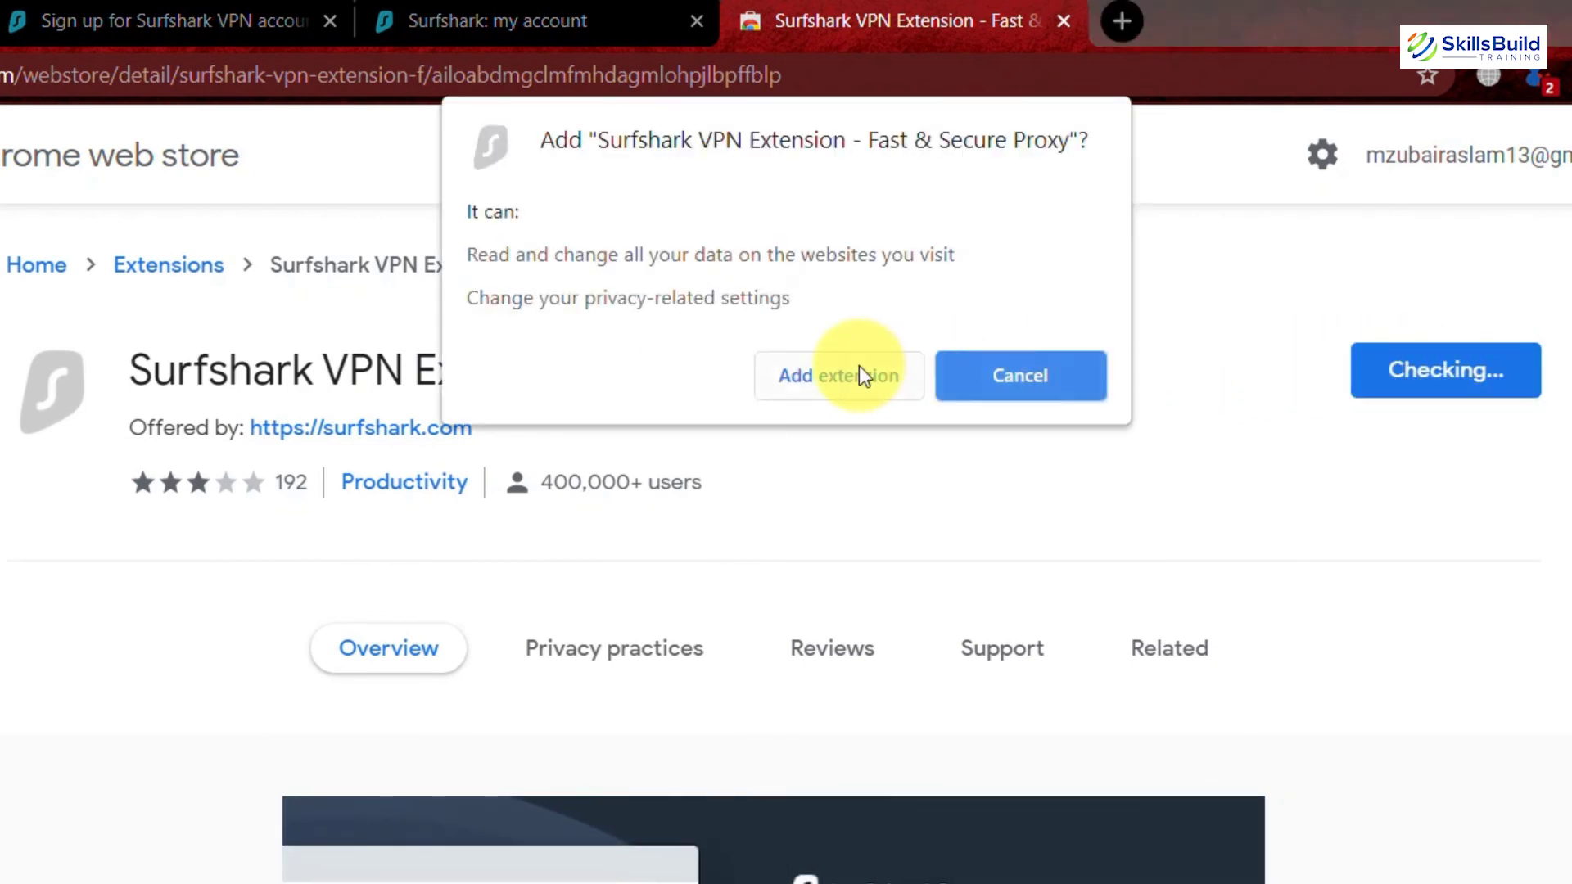
click(858, 370)
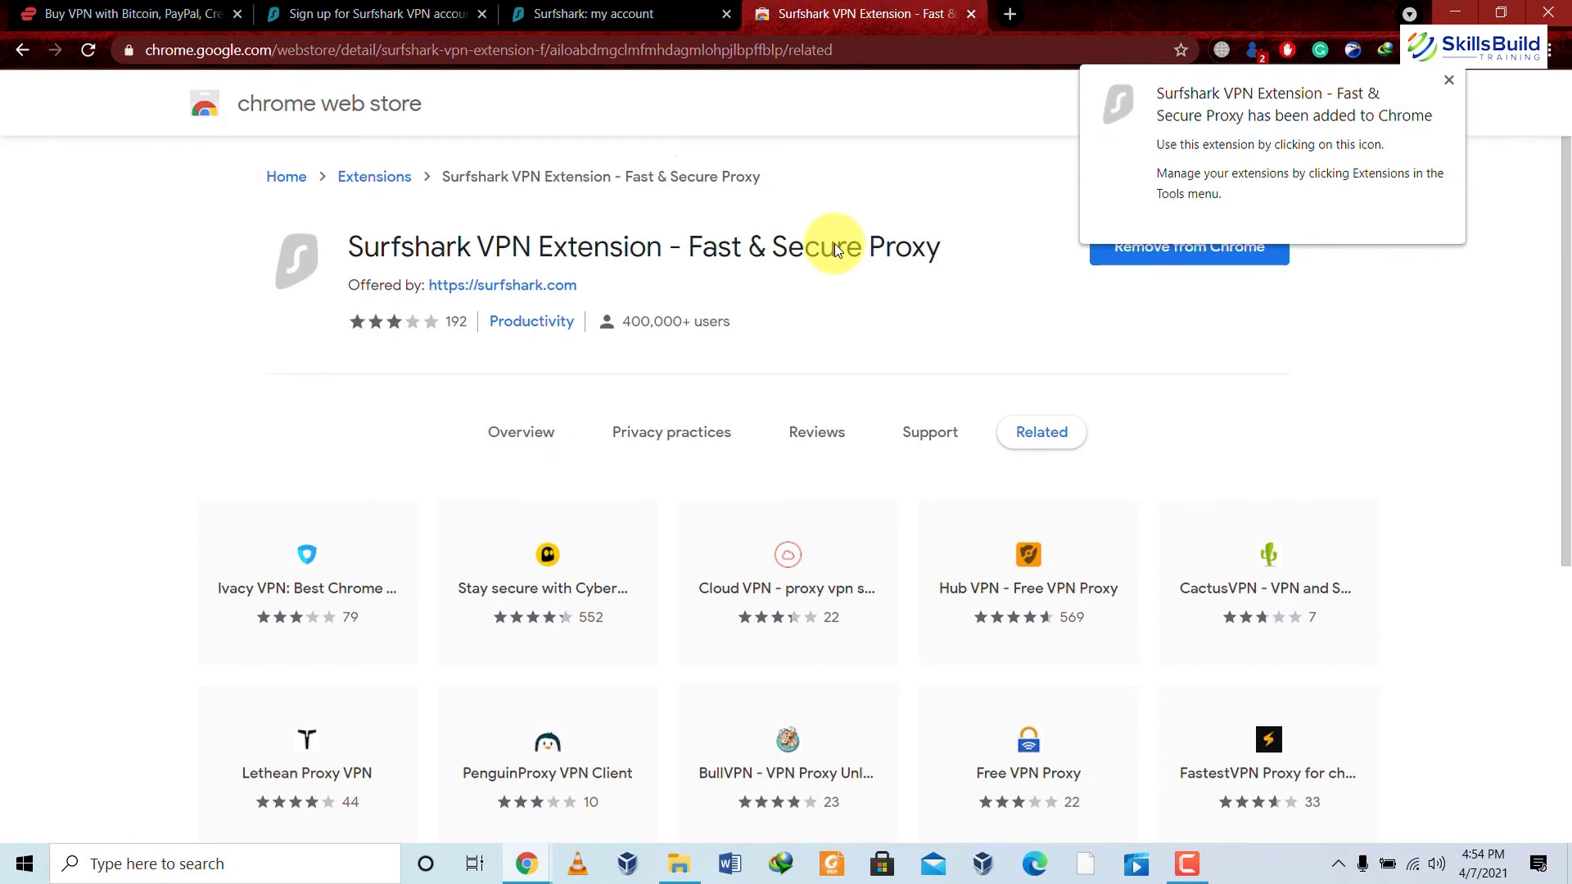
click(1483, 52)
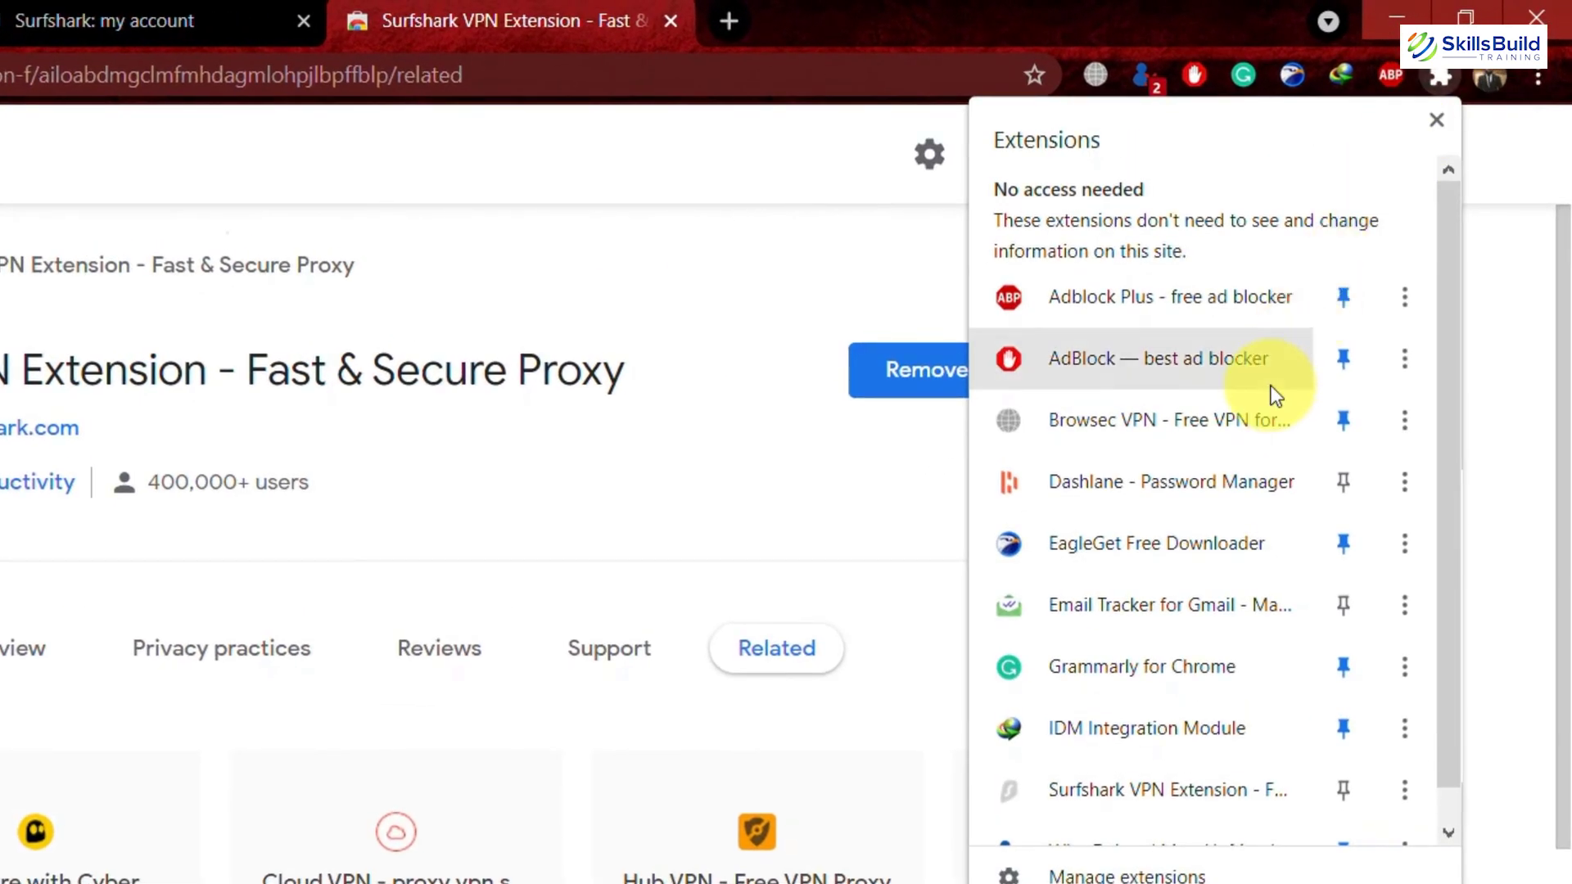
scroll(1270, 385, down, 1)
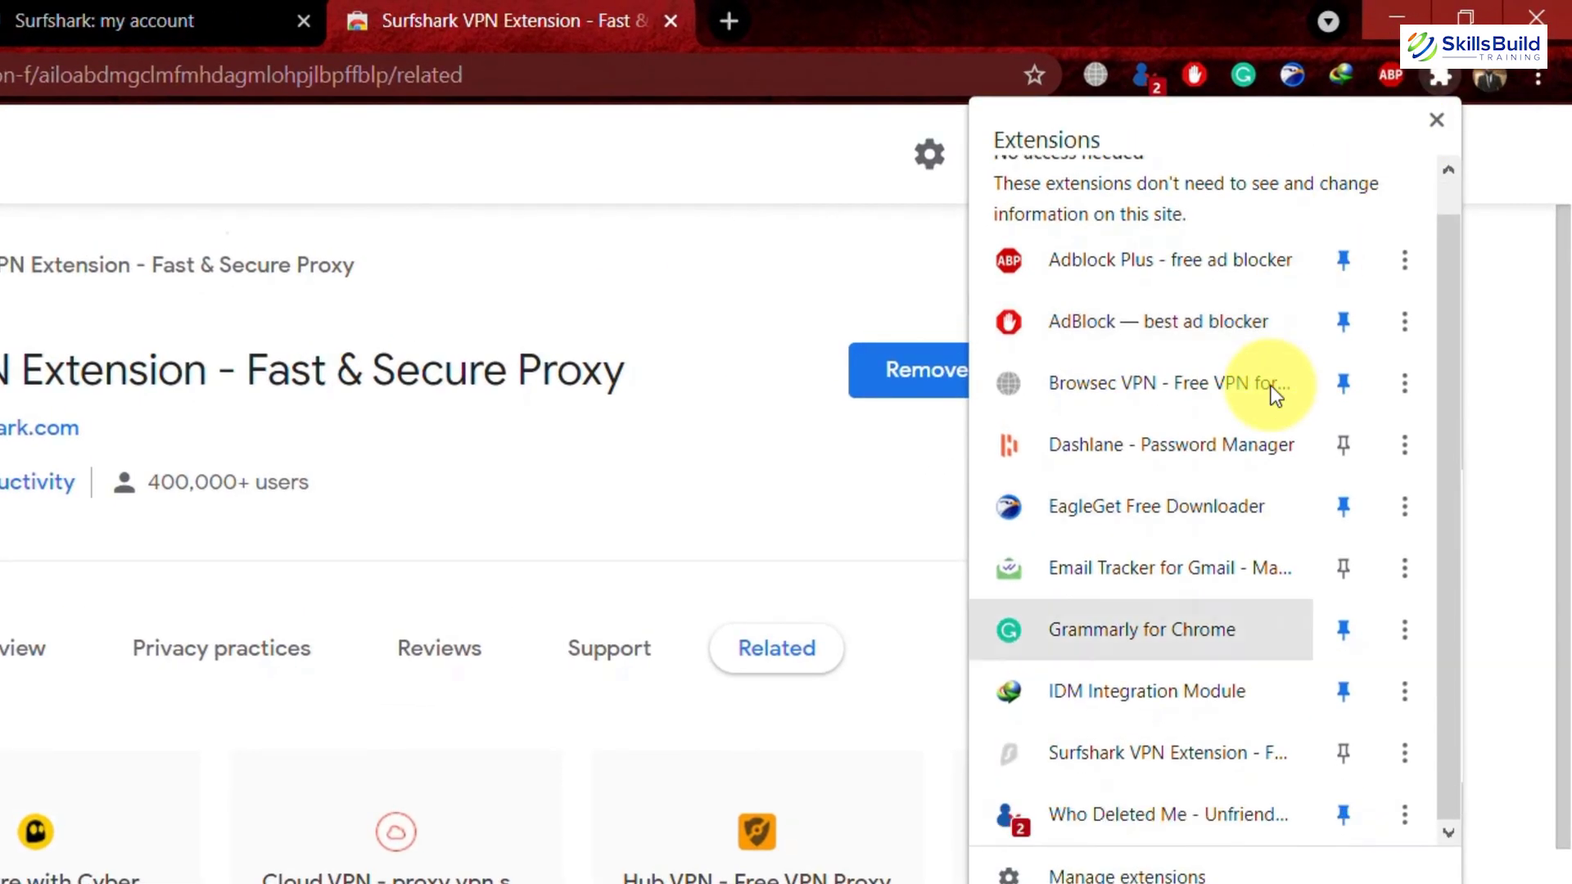
Pin Surfshark to the toolbar and sign in to the extension with the account e-mail and password.
click(1343, 753)
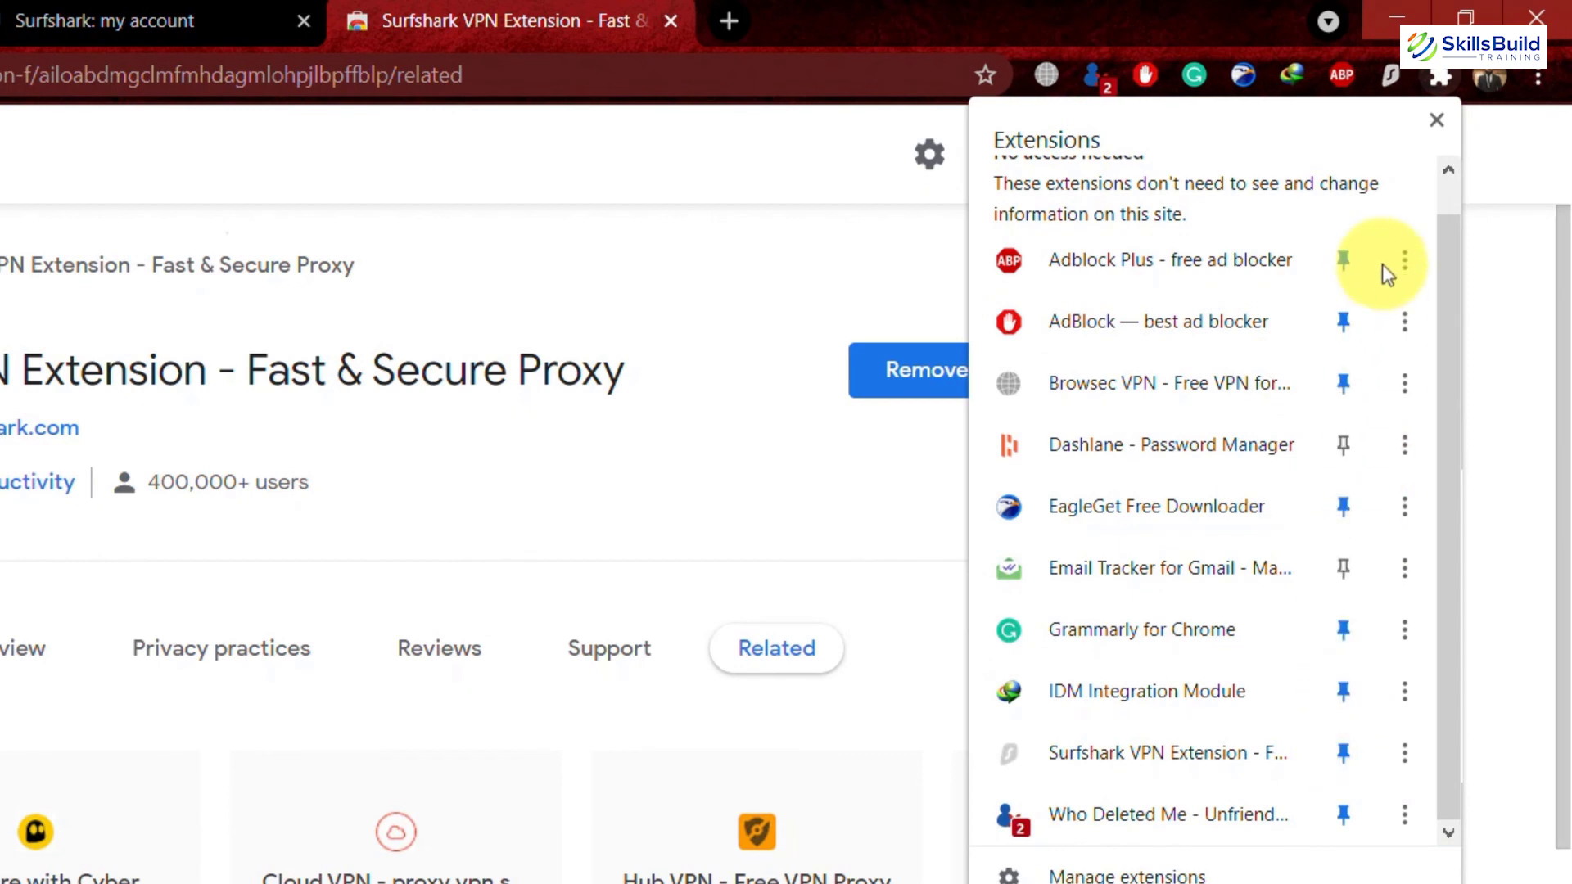
click(1393, 82)
click(1391, 78)
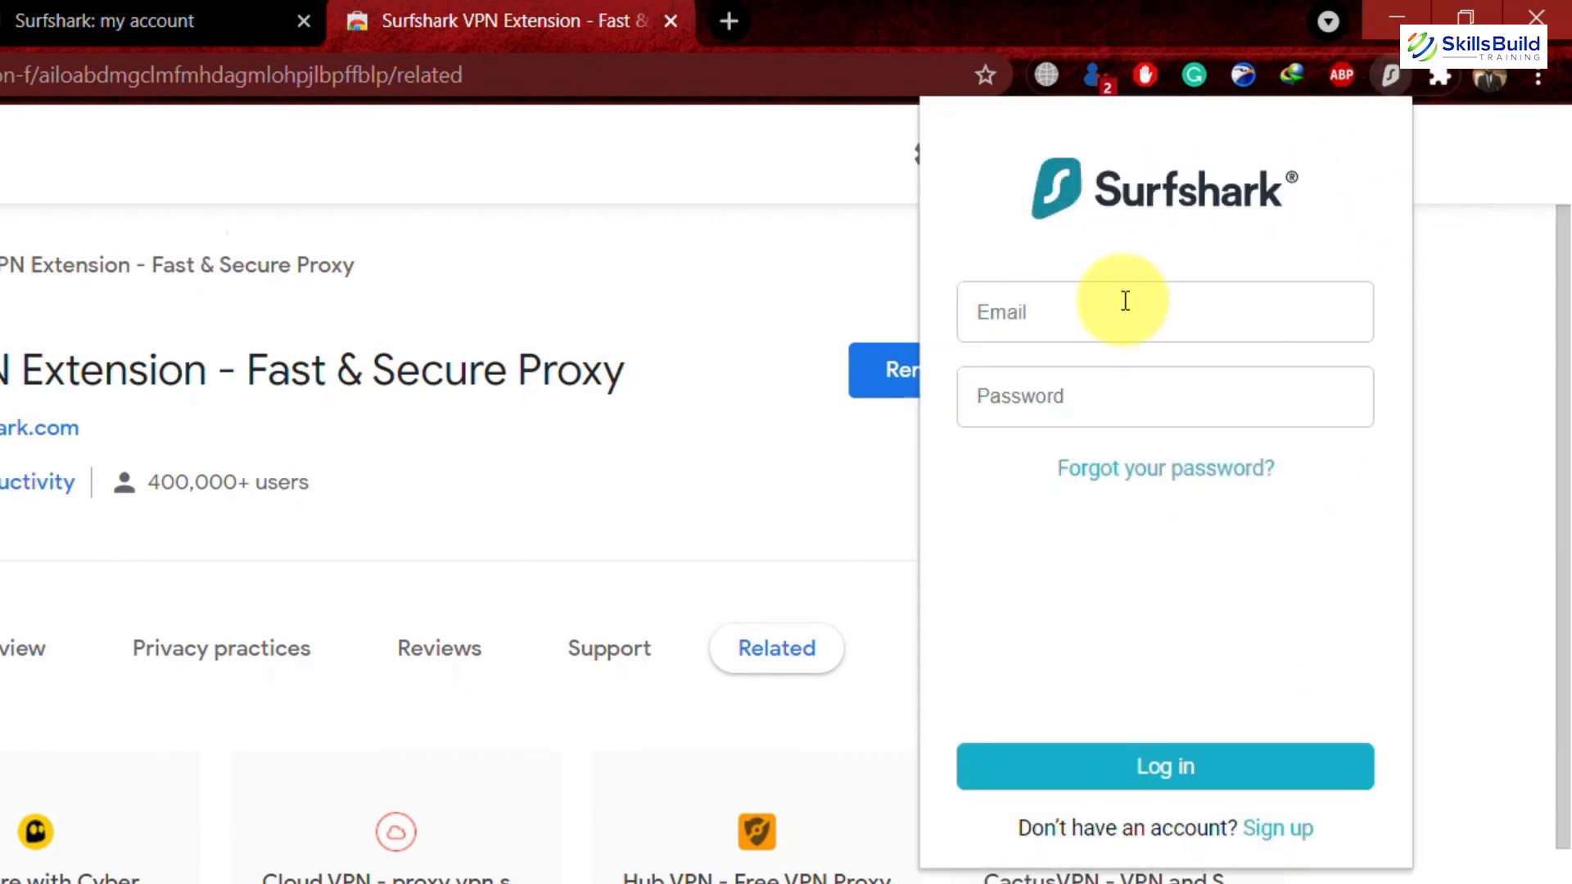
click(1126, 301)
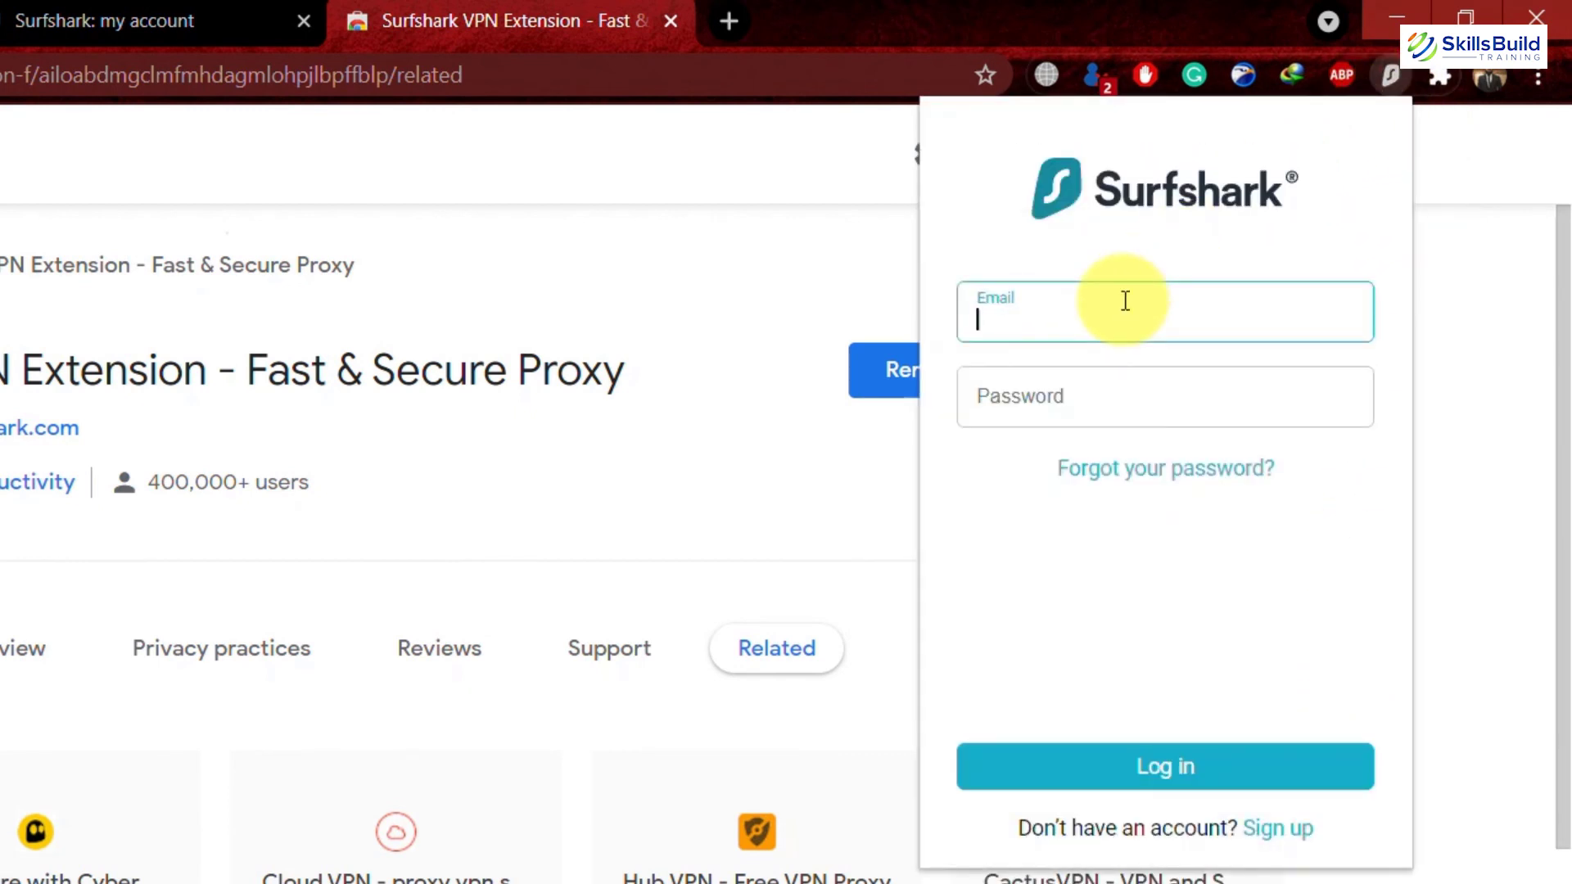
text(email)
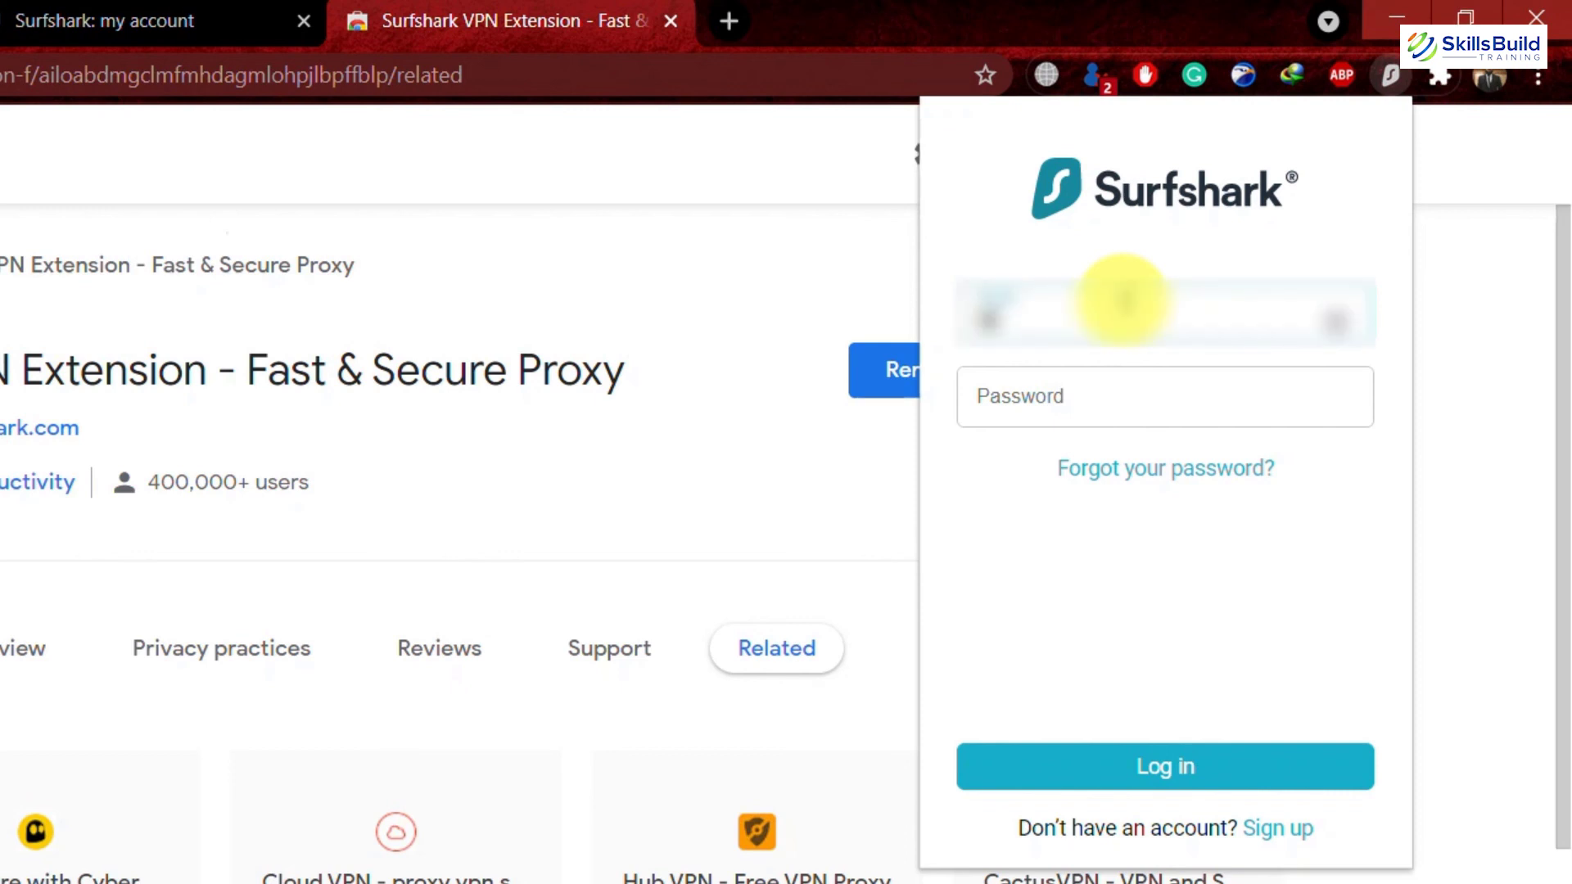
text(example)
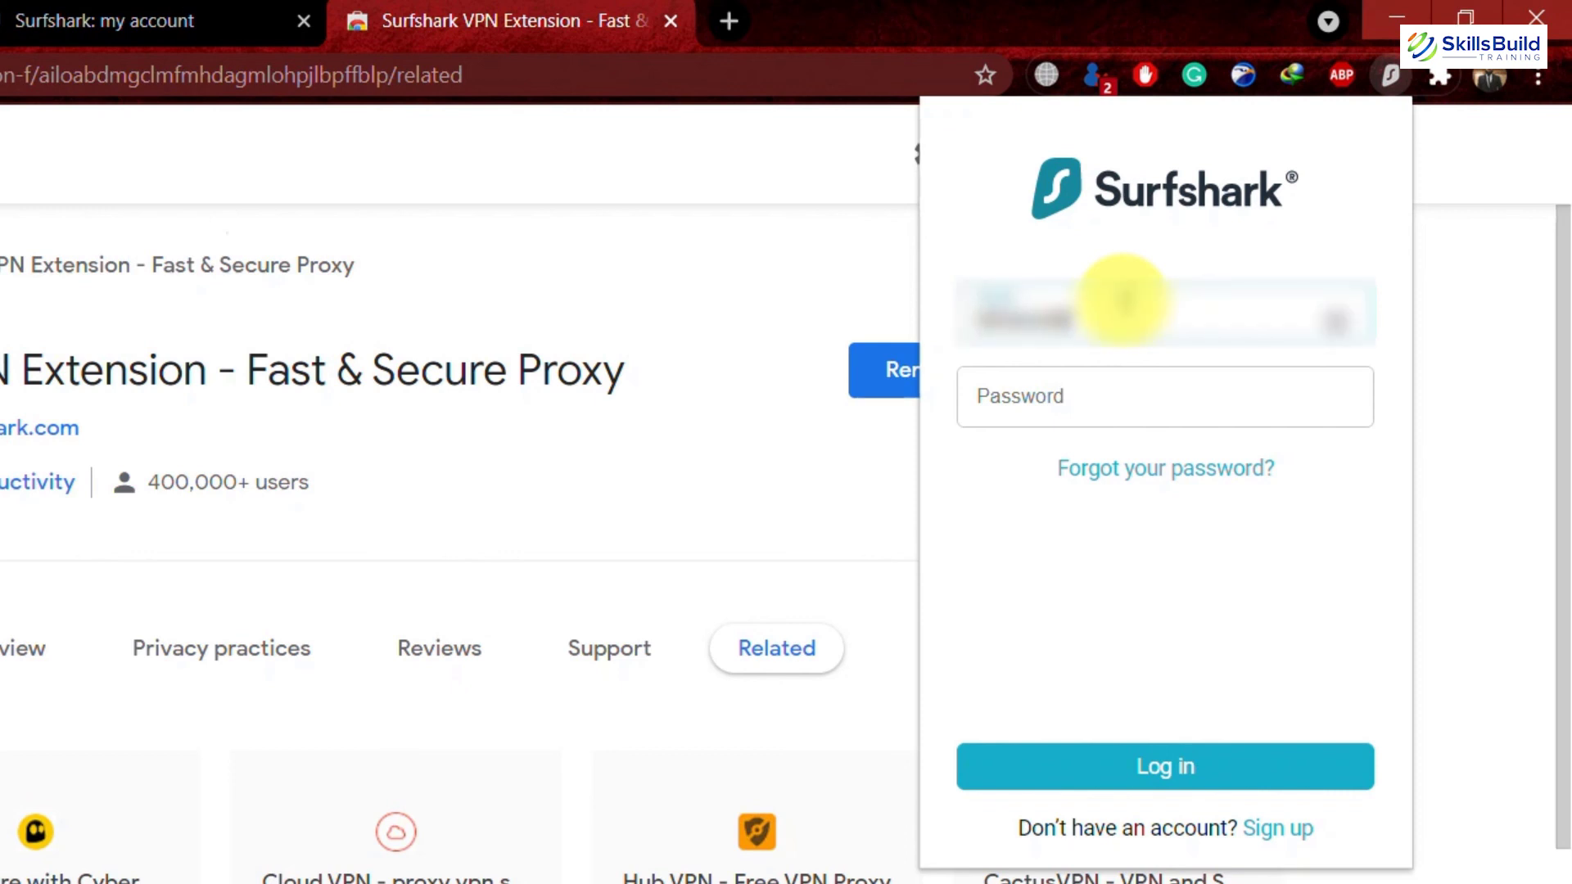
text(ple)
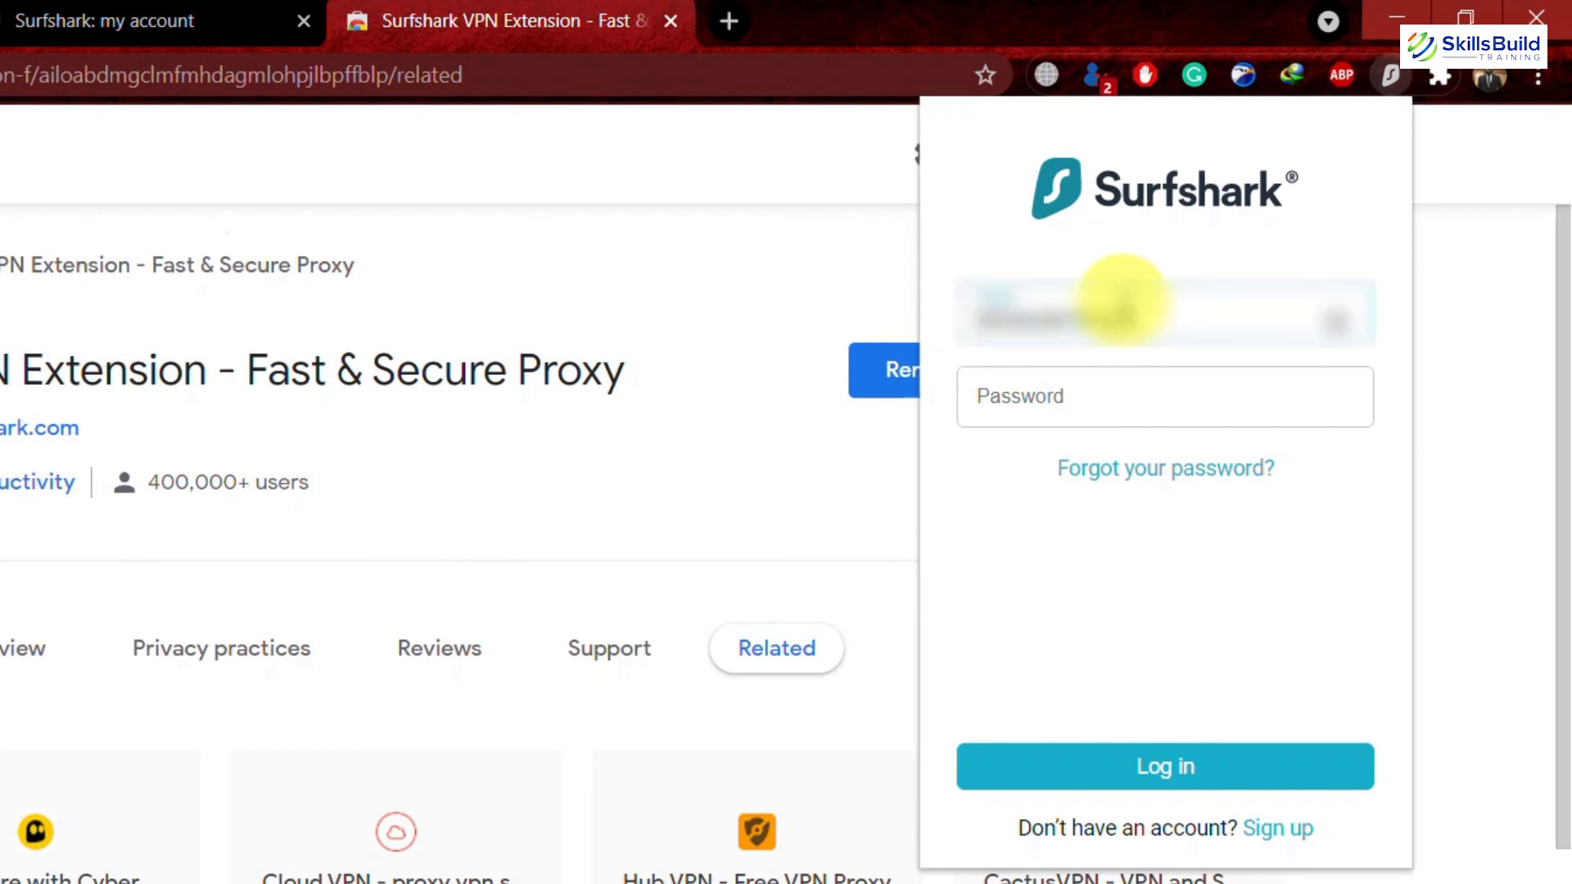
key(Down)
key(Return)
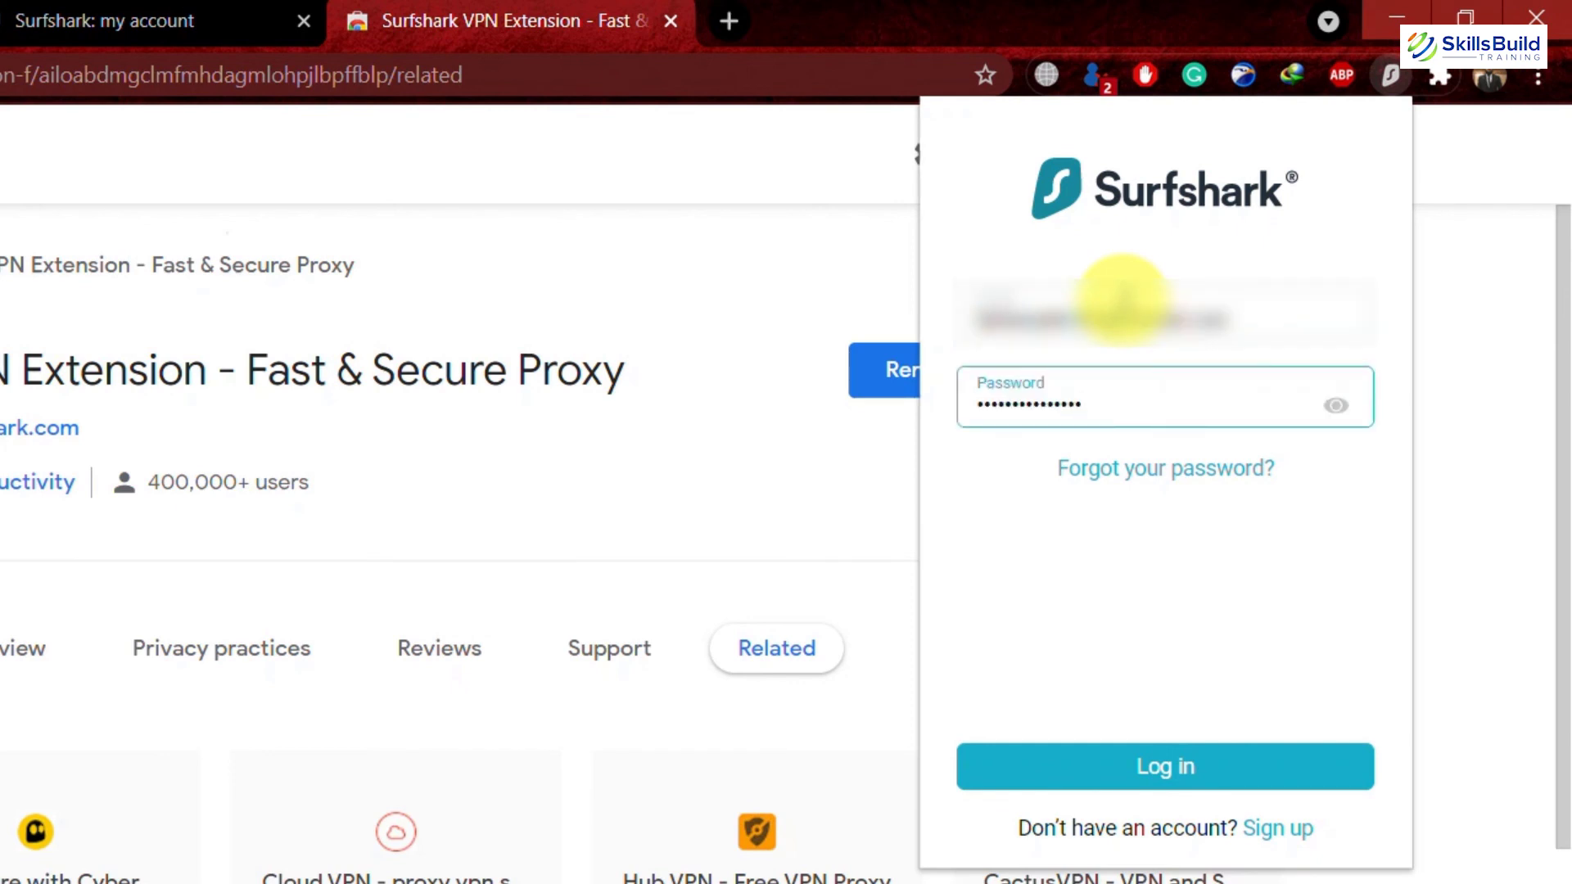
click(1109, 770)
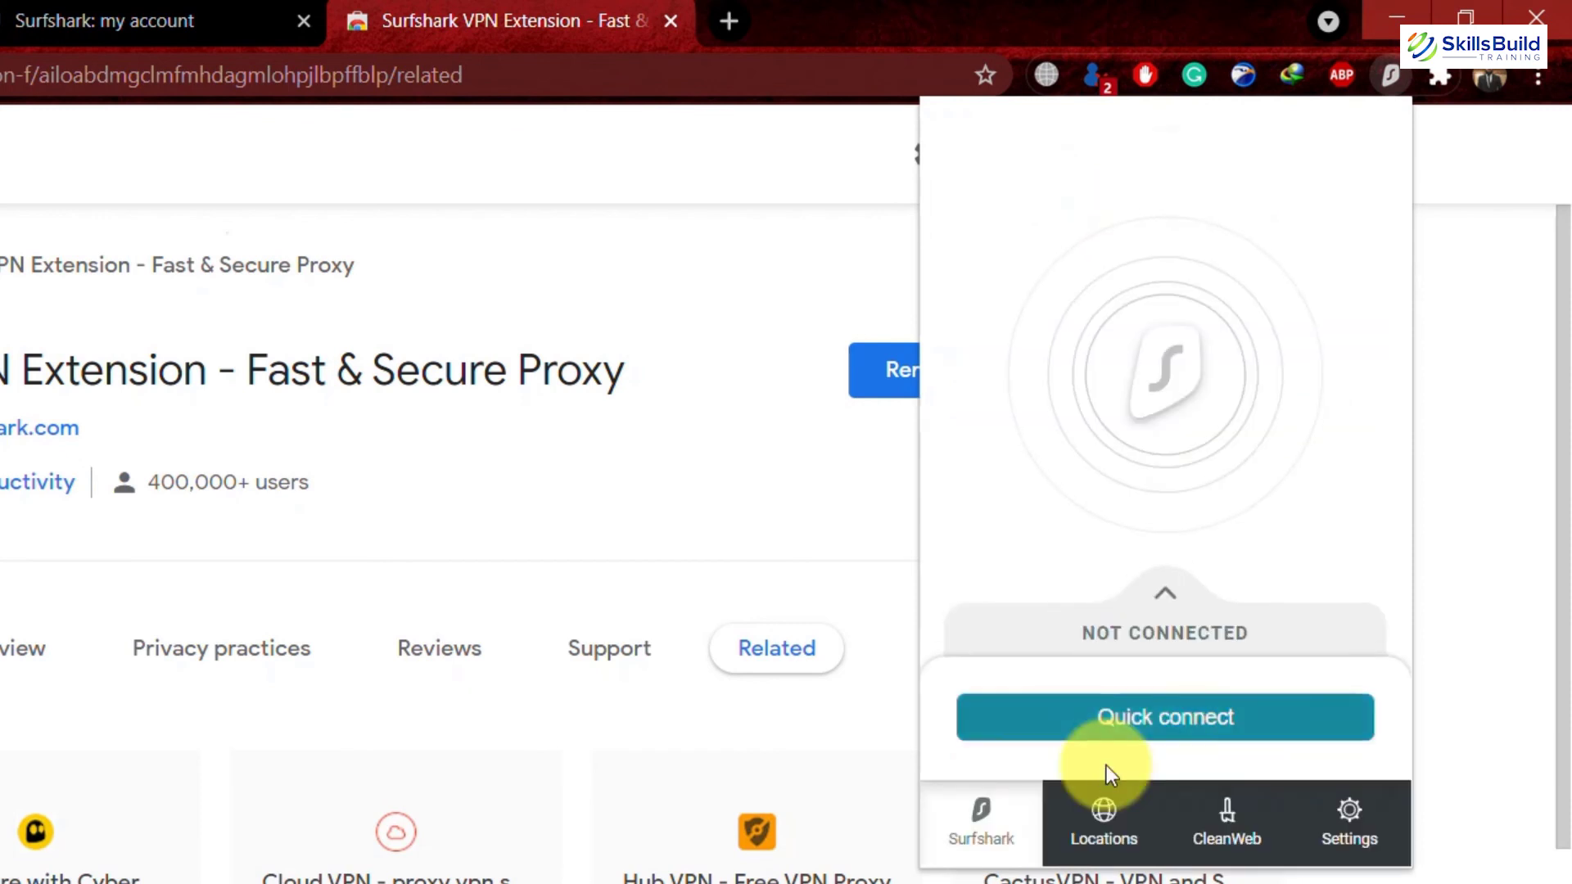
Quick-connect to India - Indore, reveal the current IP address, and show the Locations list.
click(1143, 708)
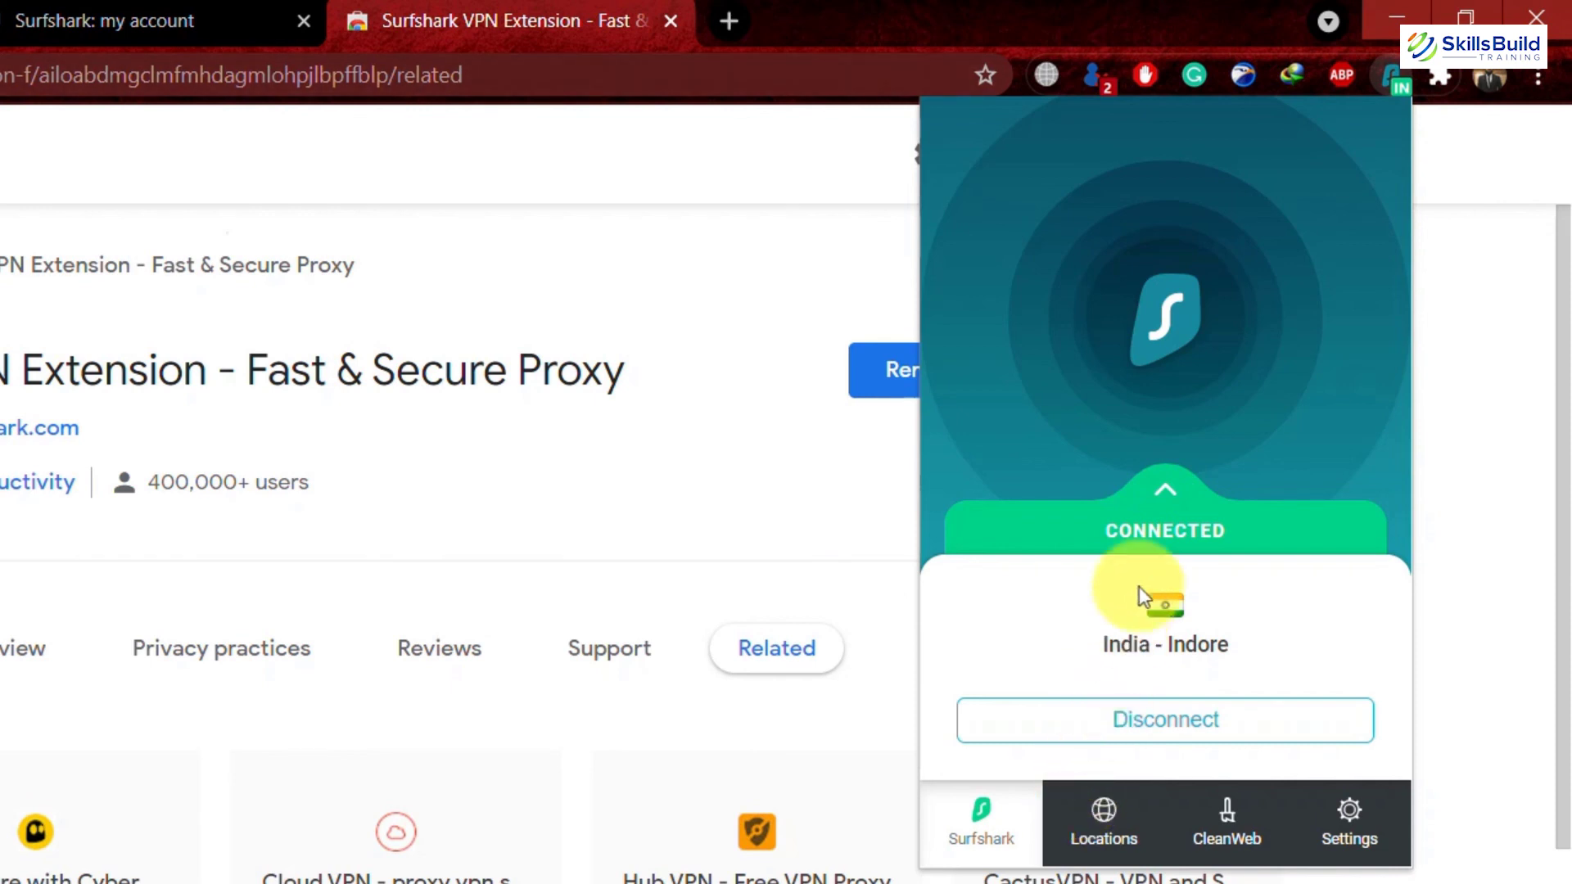
click(1166, 495)
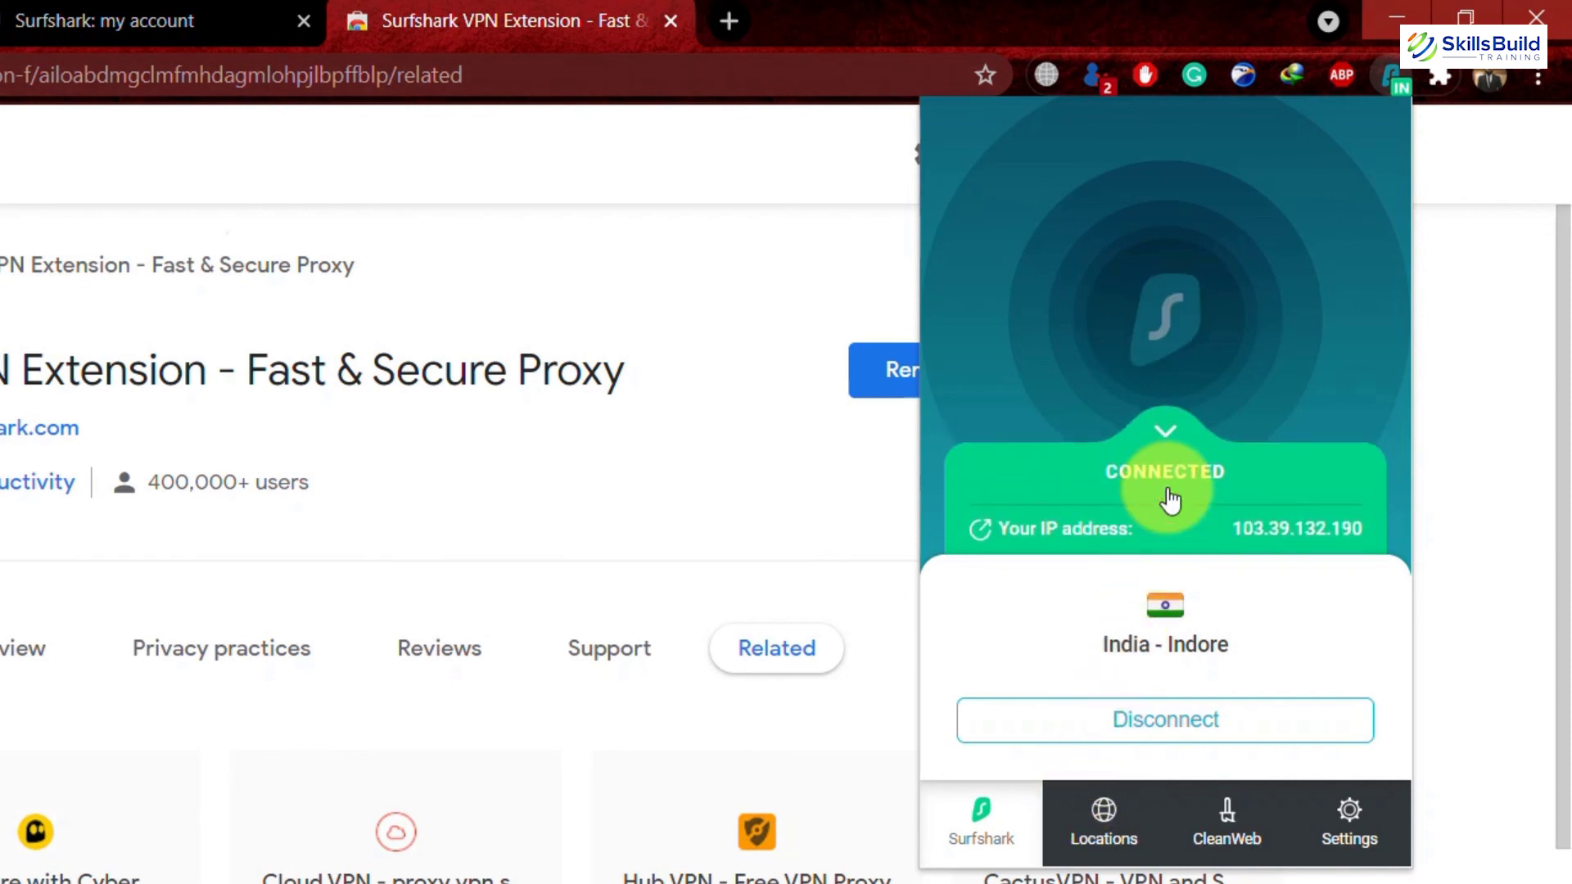
click(1113, 806)
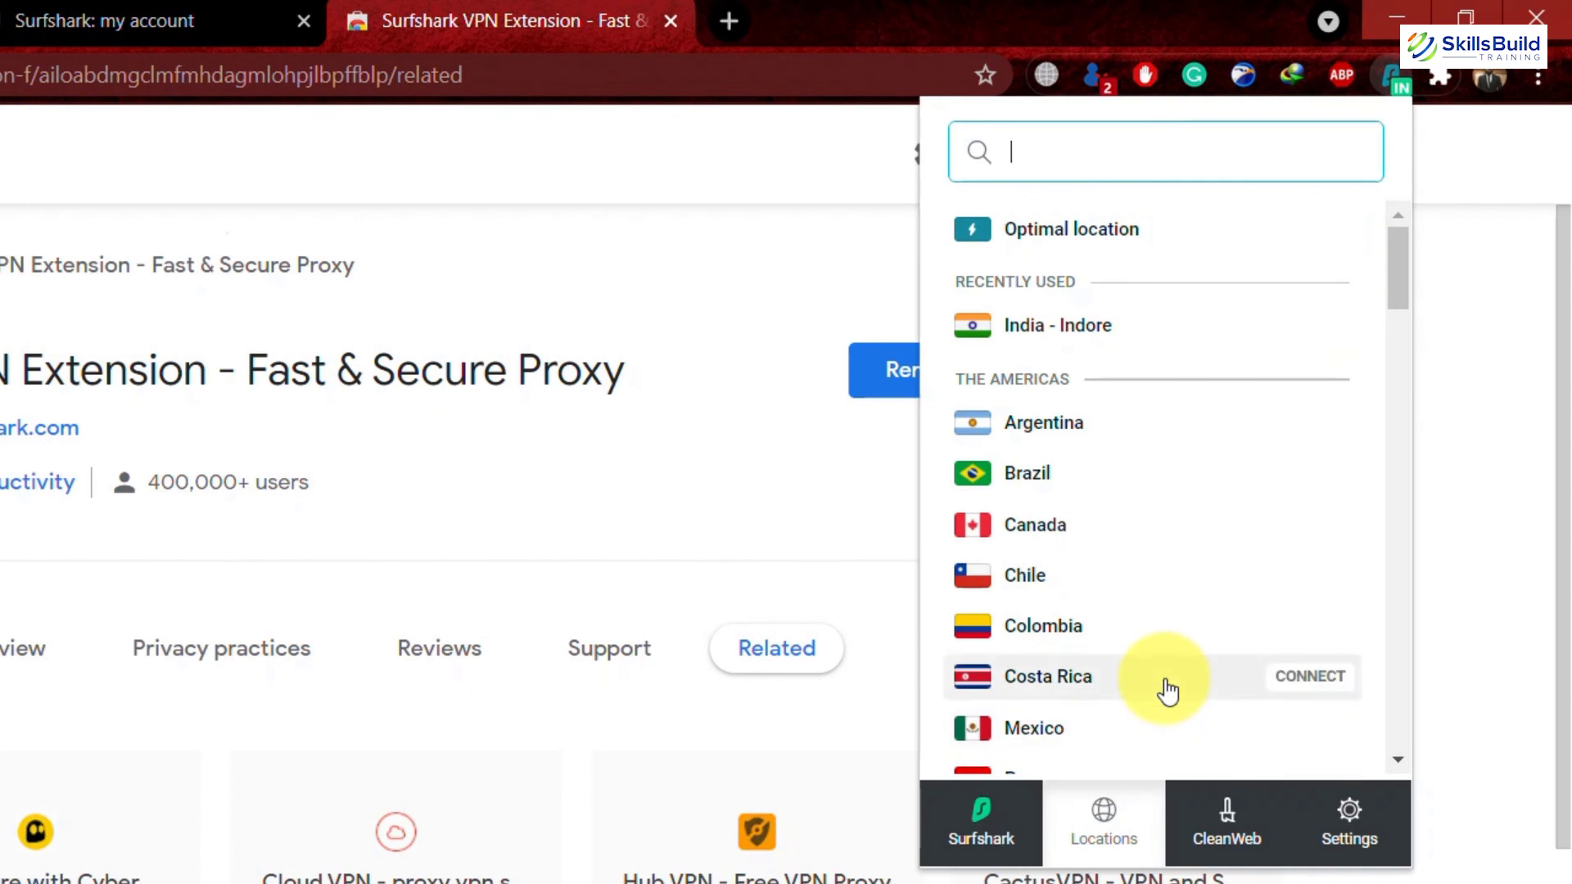
Scroll the Locations list to Sweden and connect, then disconnect and dismiss the popup.
drag(1398, 260, 1379, 720)
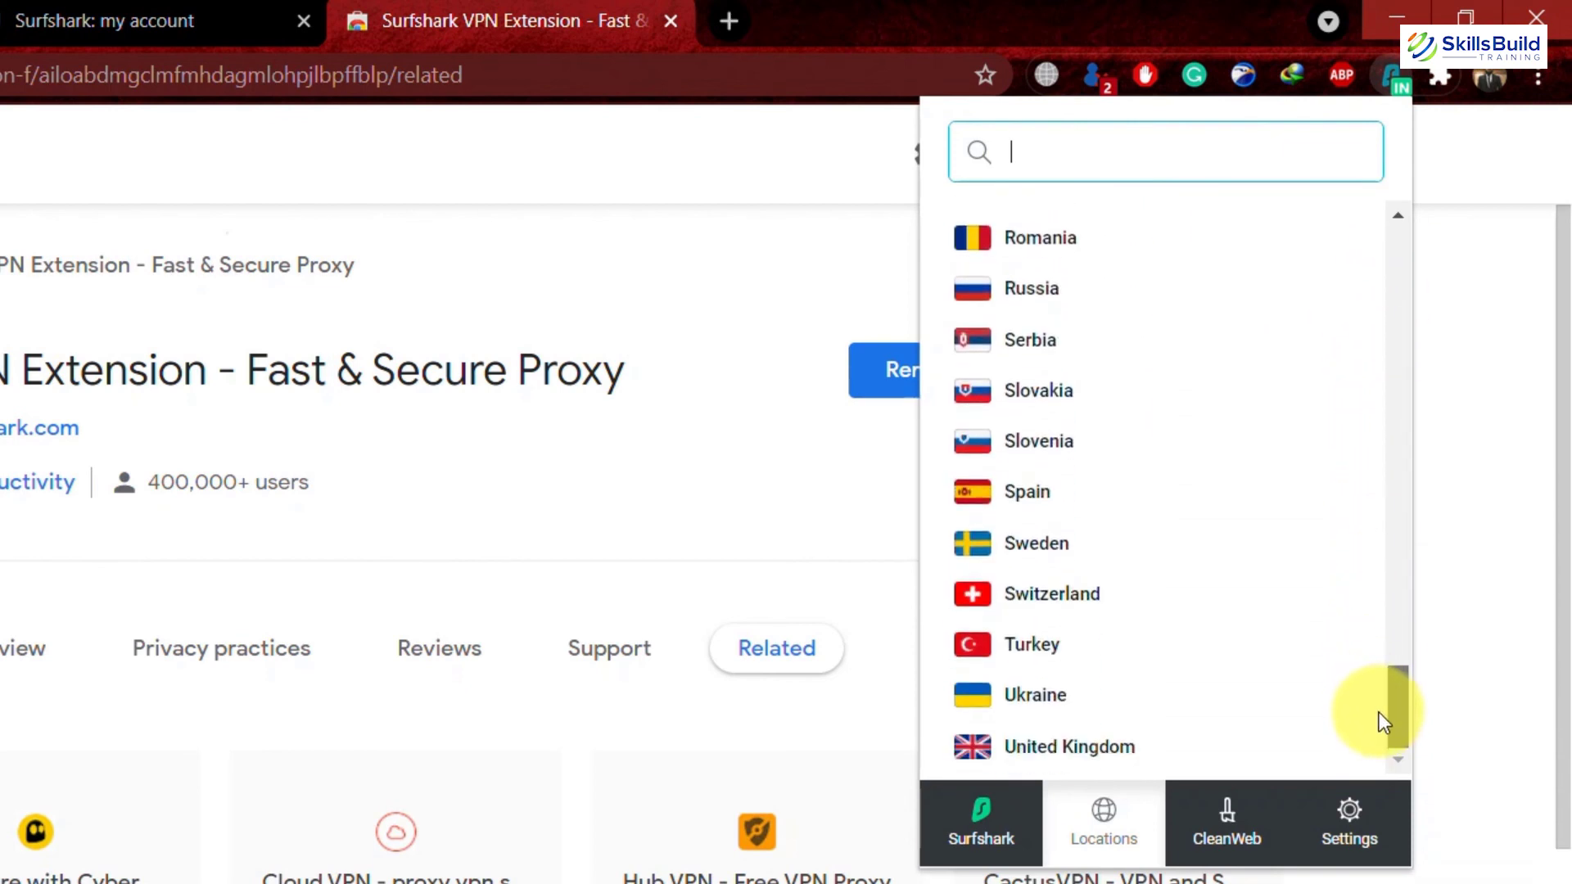
click(1037, 545)
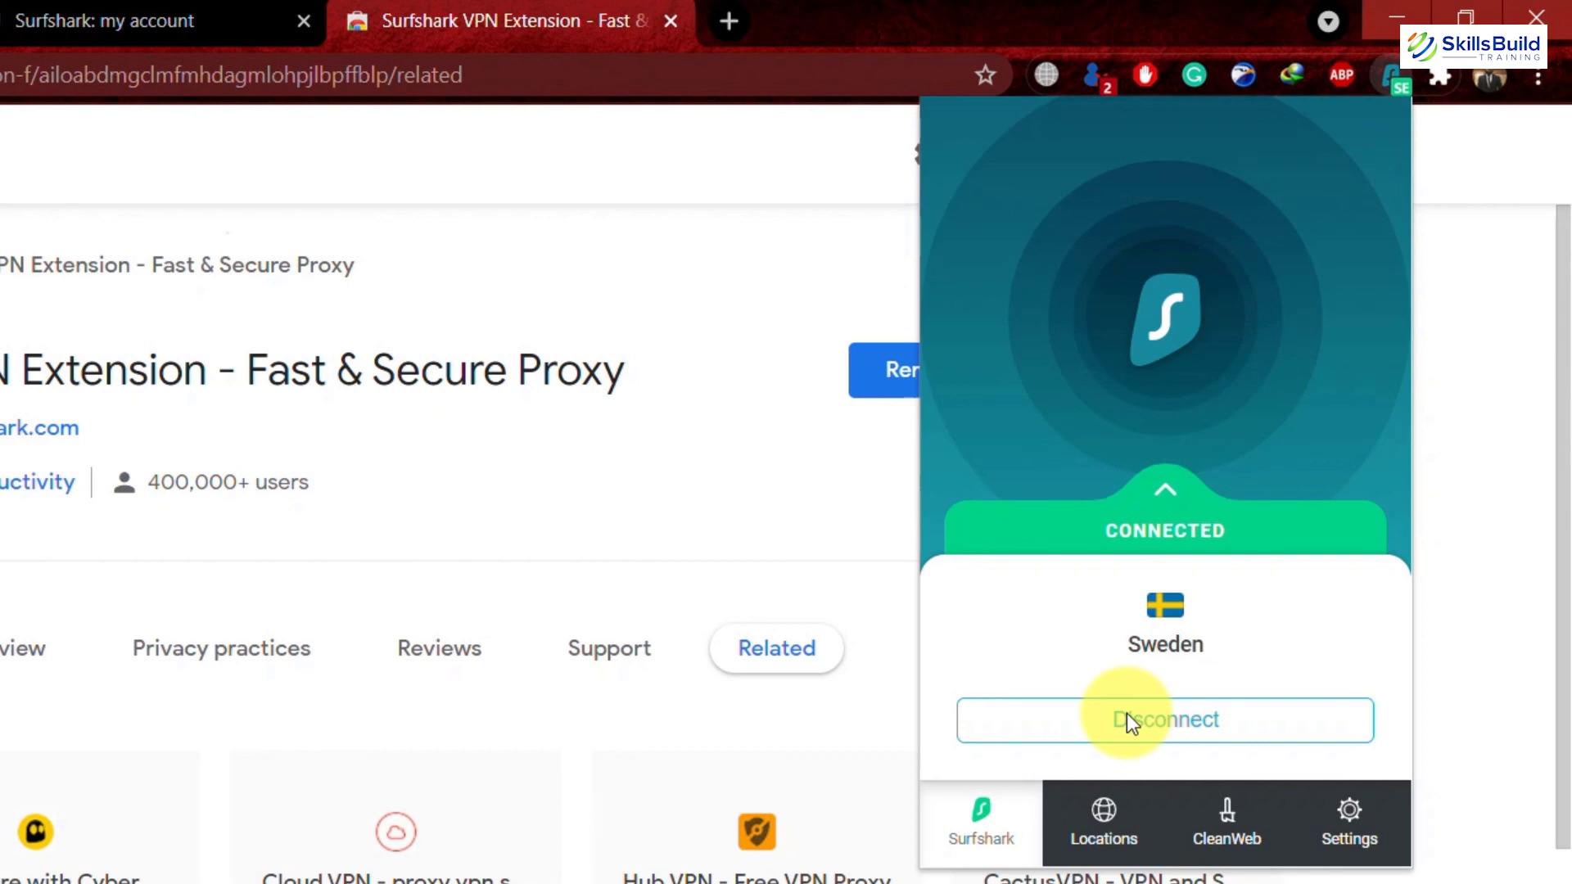
click(1126, 713)
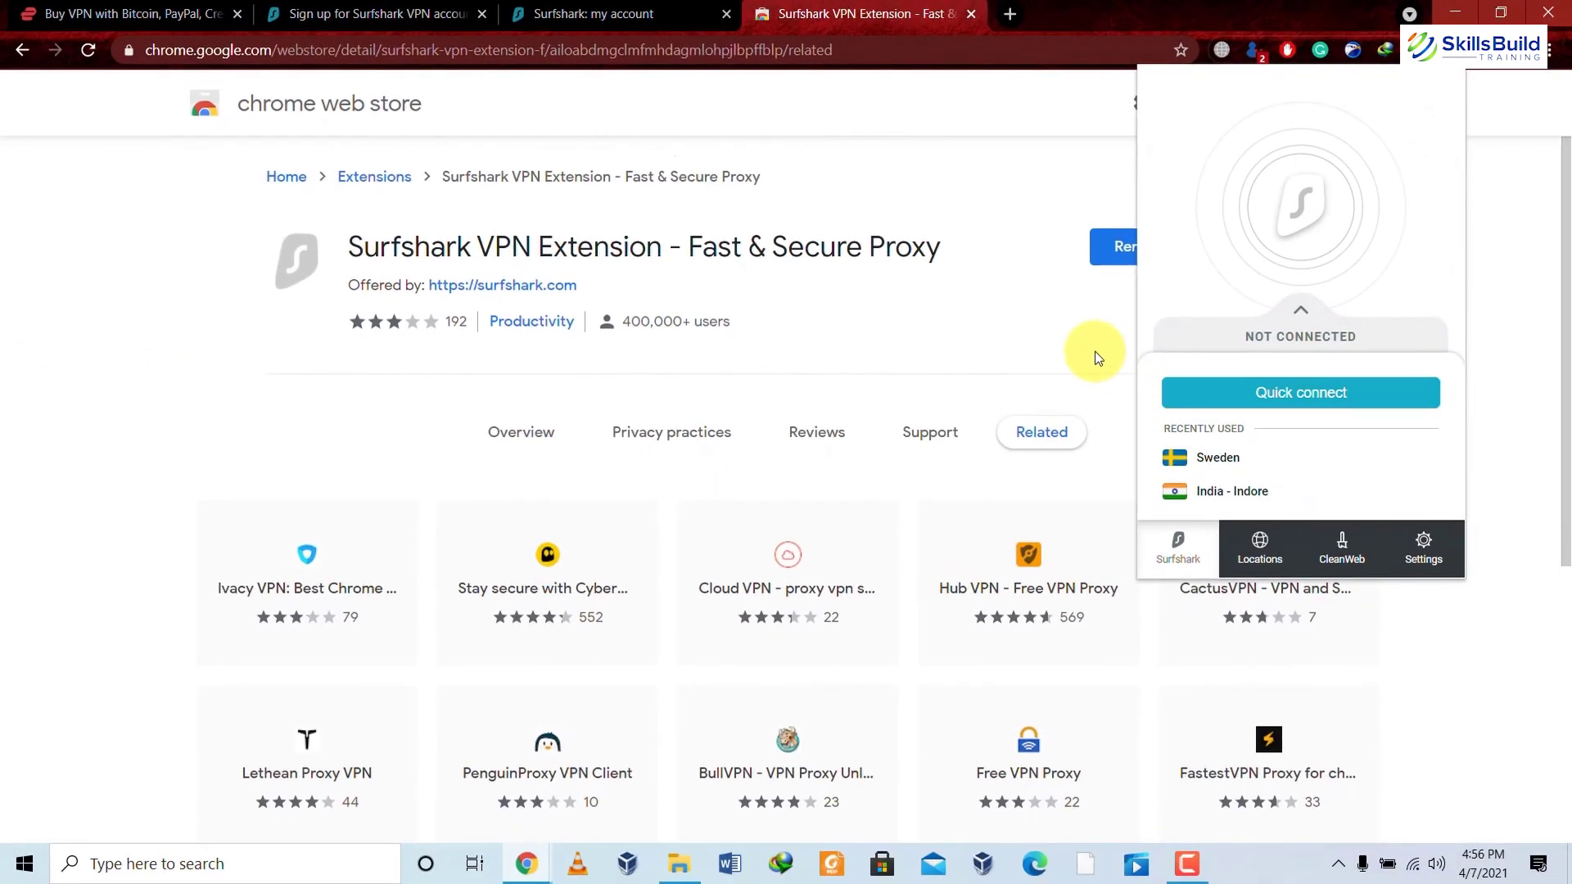
click(1097, 357)
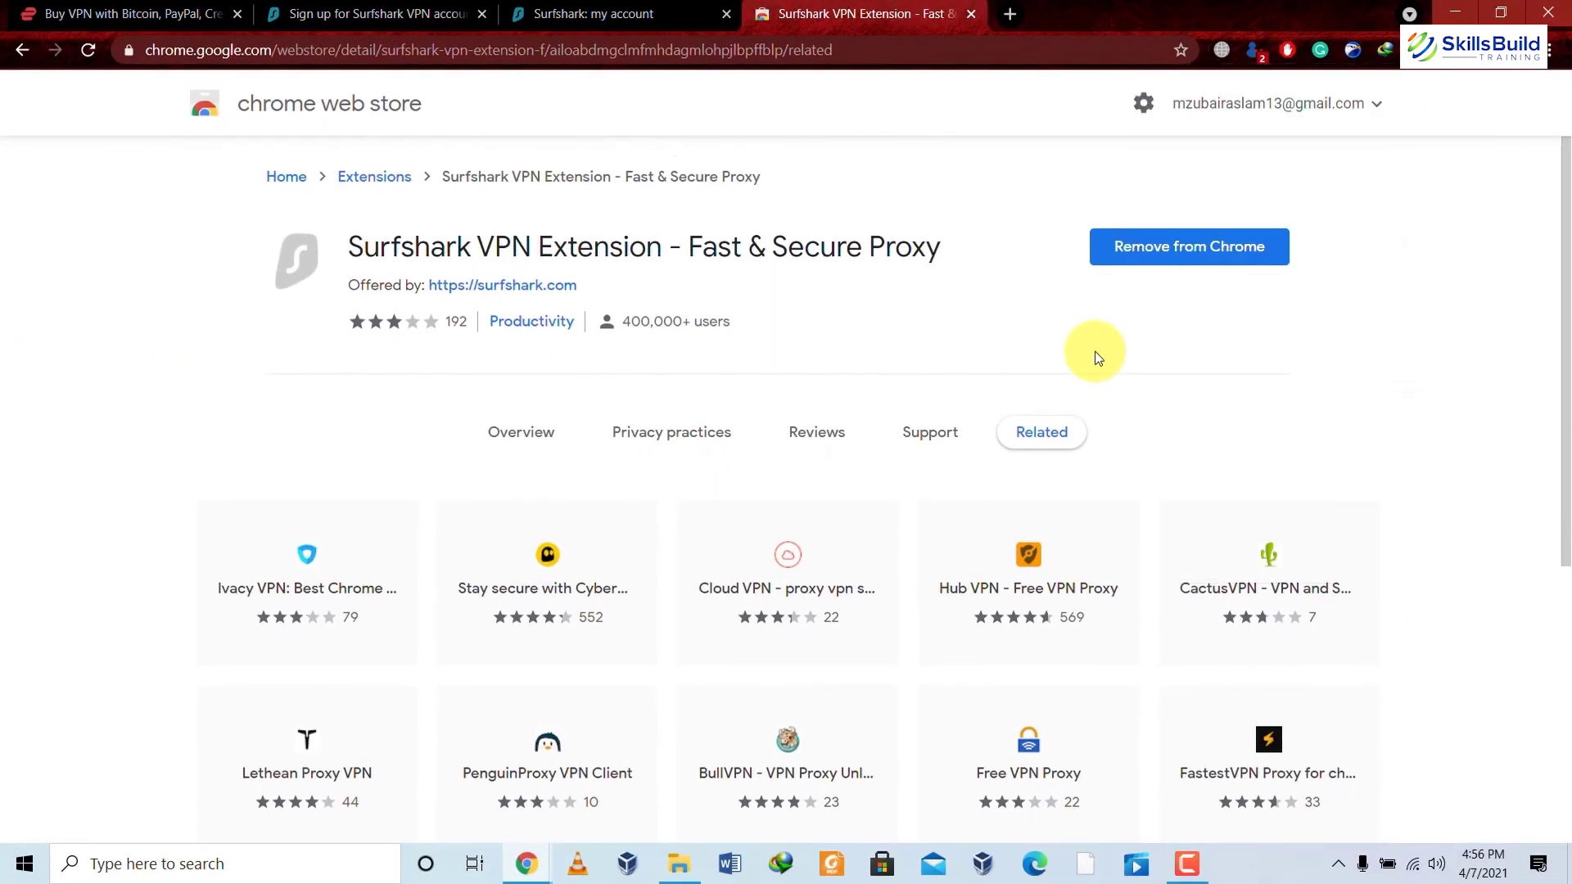